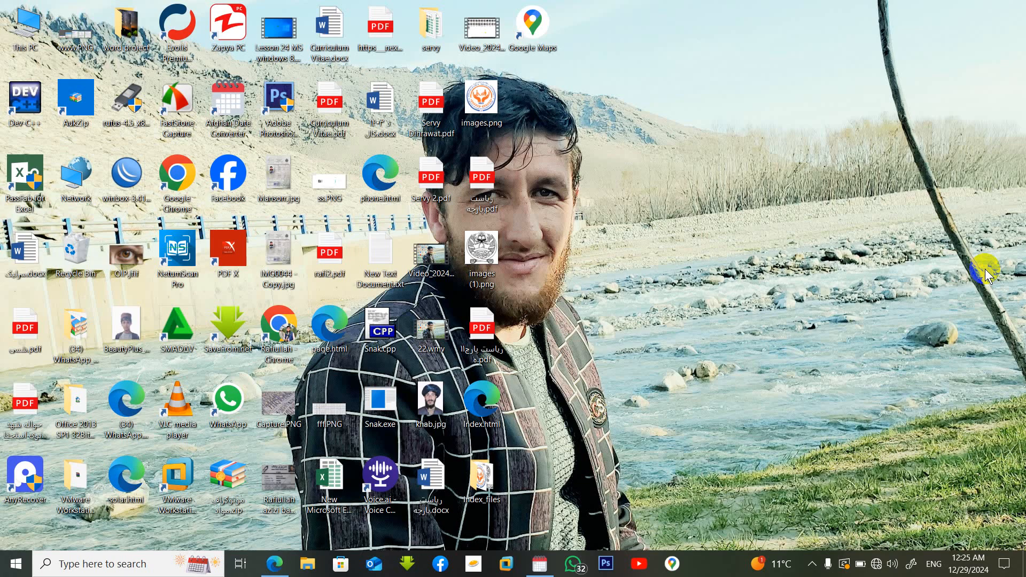
Start Photoshop and open the photo of the red-haired woman sitting on seaside rocks from the Pictures folder.
{"action": "left_click", "coordinate": [607, 565]}
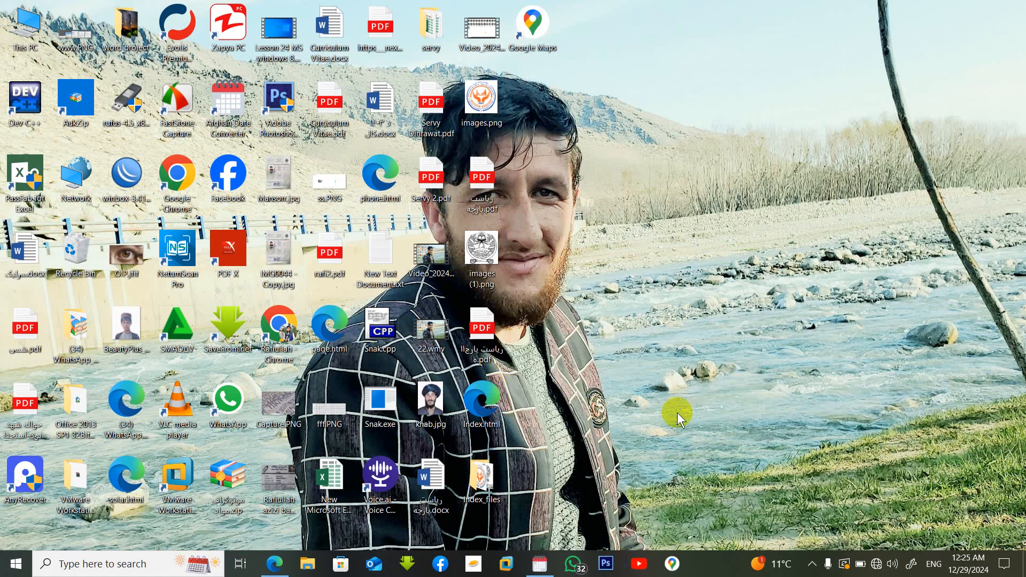
{"action": "left_click", "coordinate": [812, 565]}
{"action": "left_click", "coordinate": [748, 432]}
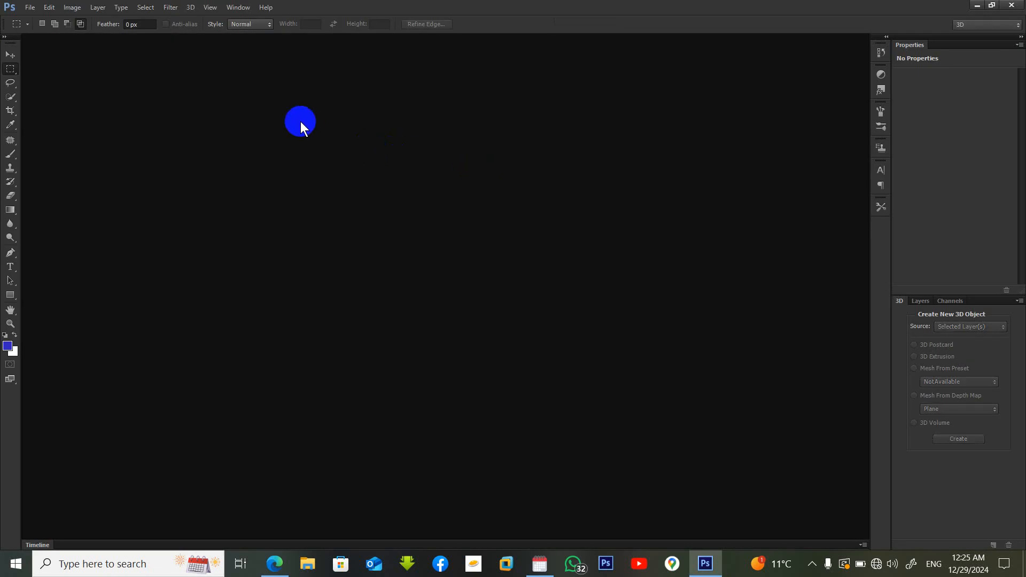
{"action": "double_click", "coordinate": [300, 145]}
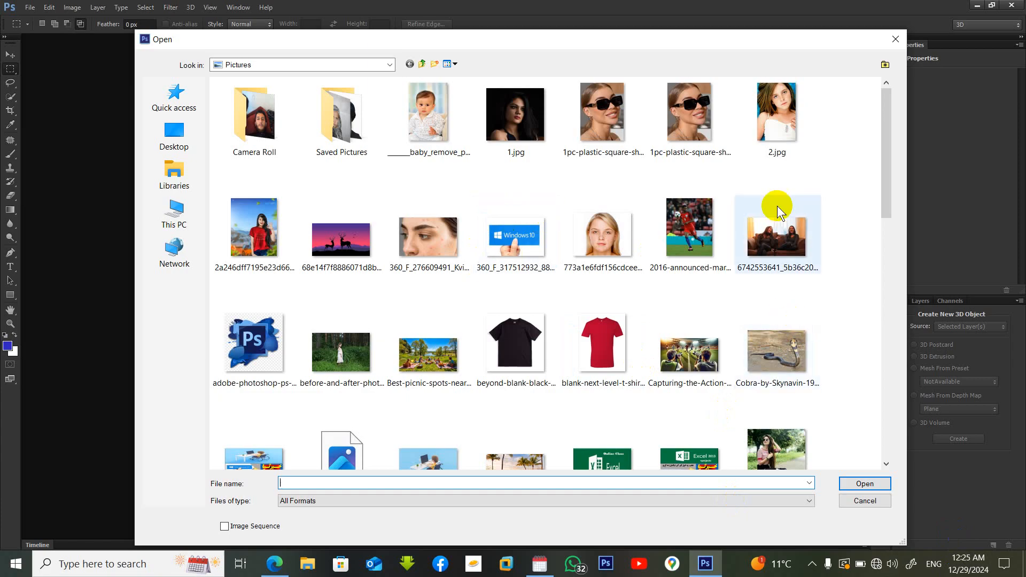
{"action": "left_click_drag", "start_coordinate": [880, 142], "coordinate": [890, 377]}
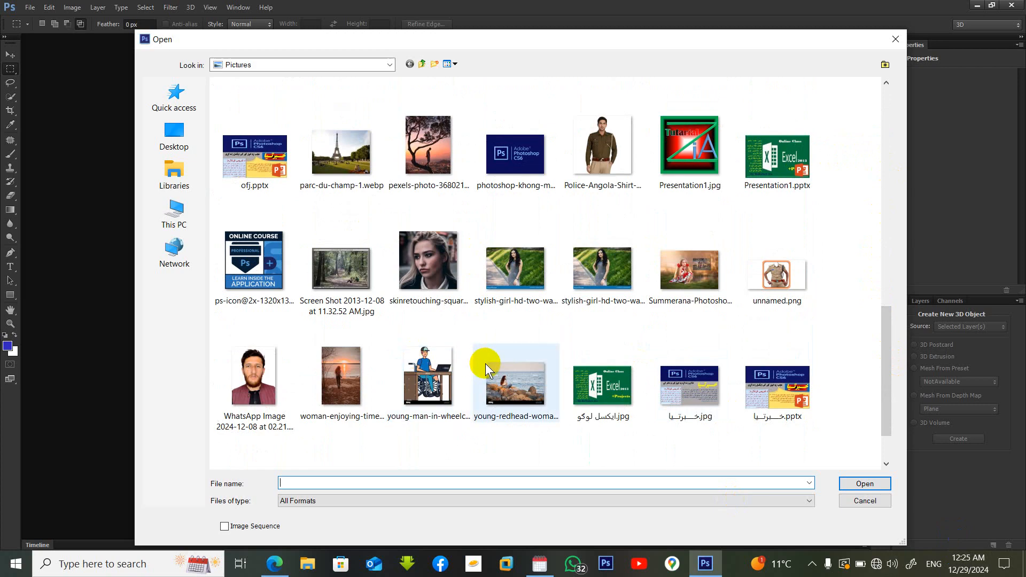
{"action": "double_click", "coordinate": [507, 381]}
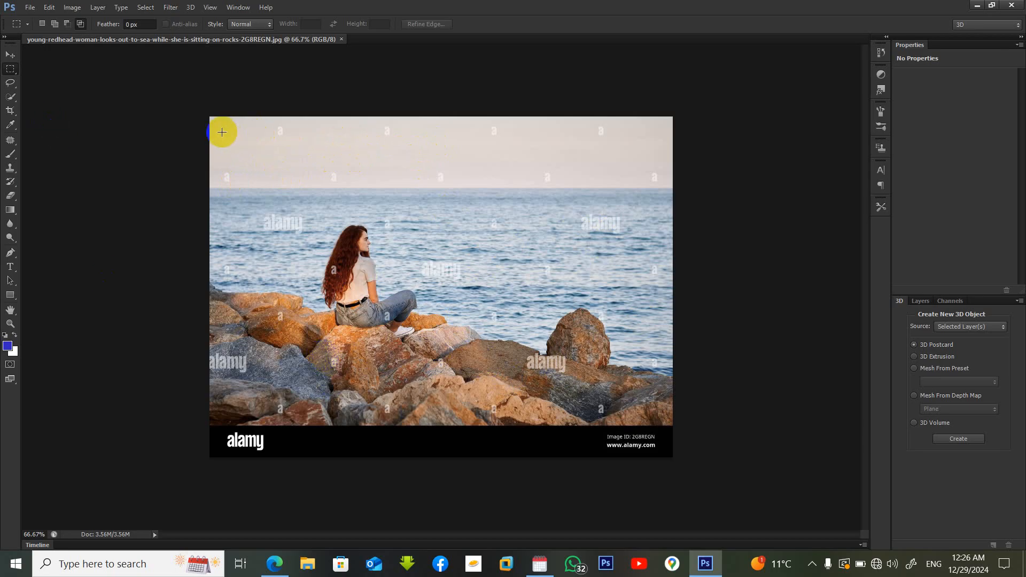
{"action": "left_click_drag", "start_coordinate": [219, 133], "coordinate": [225, 135]}
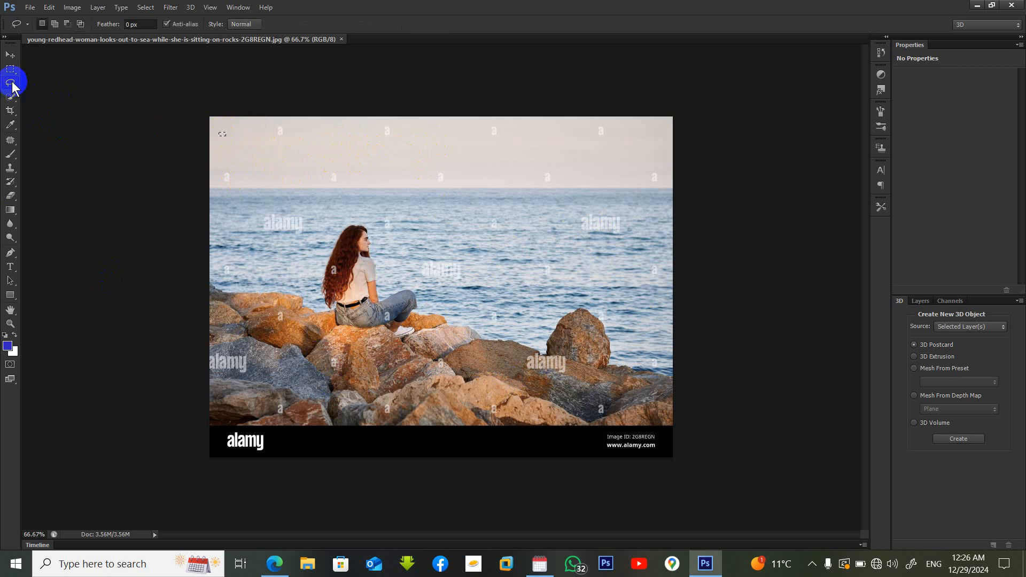
{"action": "left_click", "coordinate": [10, 97]}
{"action": "left_click", "coordinate": [10, 111]}
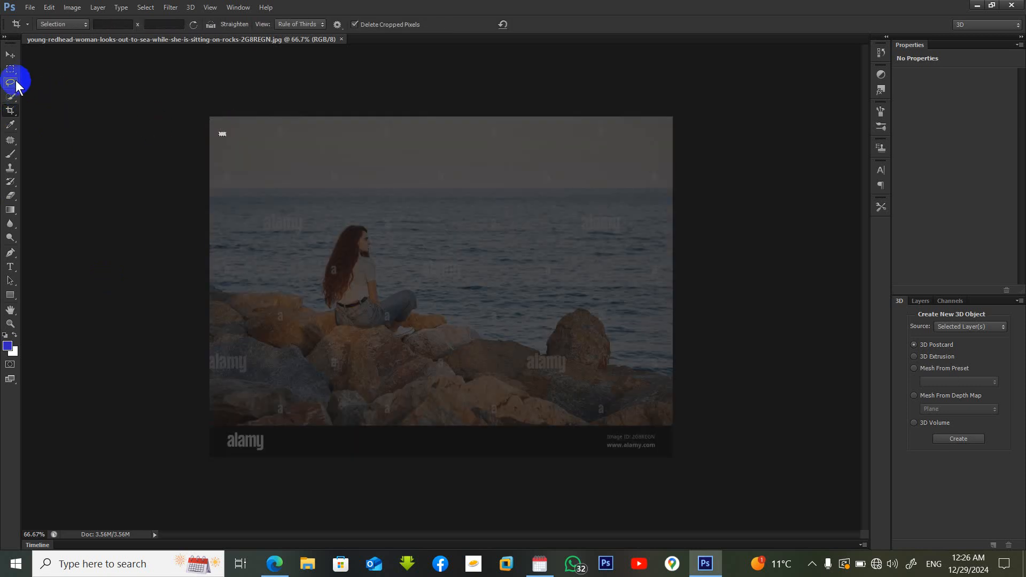
Select the photo from just inside its upper corners down to the lower rocks with a rectangular marquee, and convert the selection to a 20-pixel border.
{"action": "left_click", "coordinate": [10, 71]}
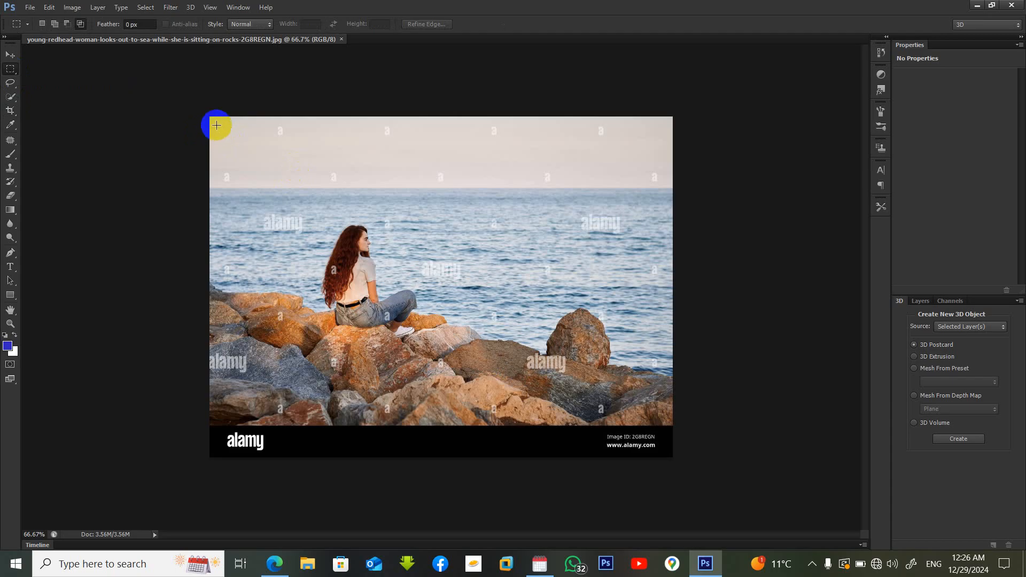
{"action": "left_click_drag", "start_coordinate": [216, 125], "coordinate": [666, 398]}
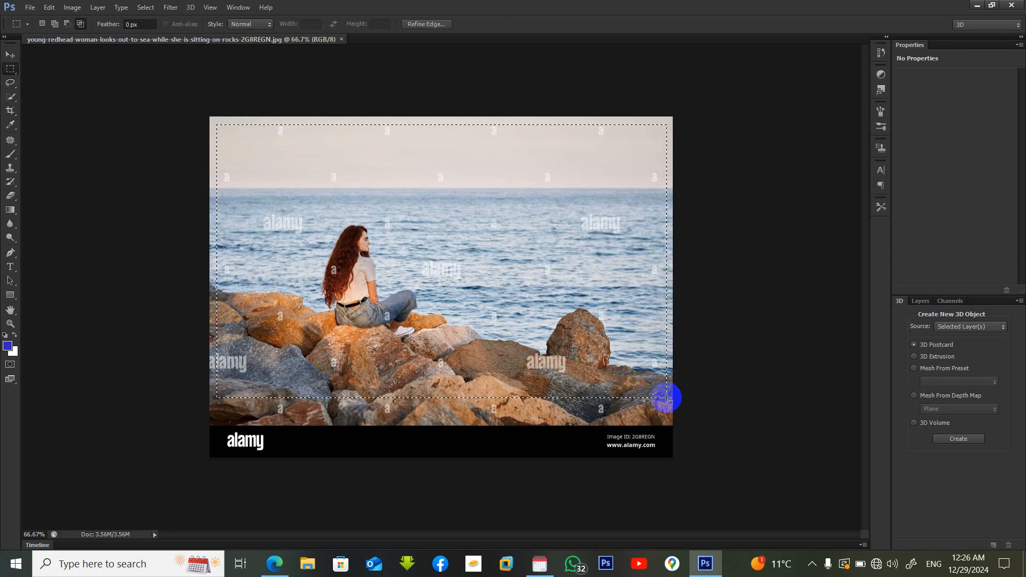
{"action": "left_click", "coordinate": [142, 8]}
{"action": "mouse_move", "coordinate": [183, 159]}
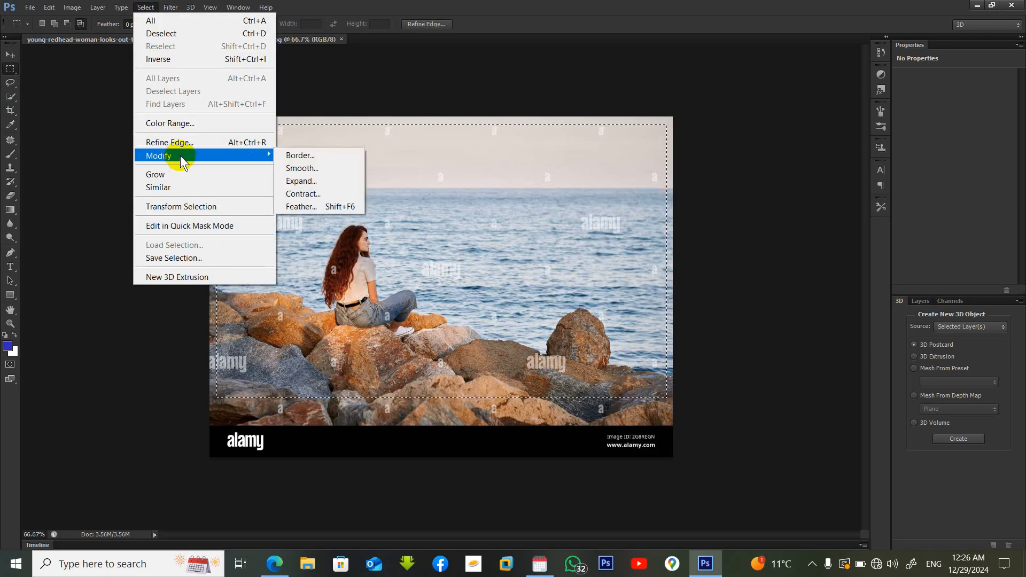
{"action": "left_click", "coordinate": [296, 161]}
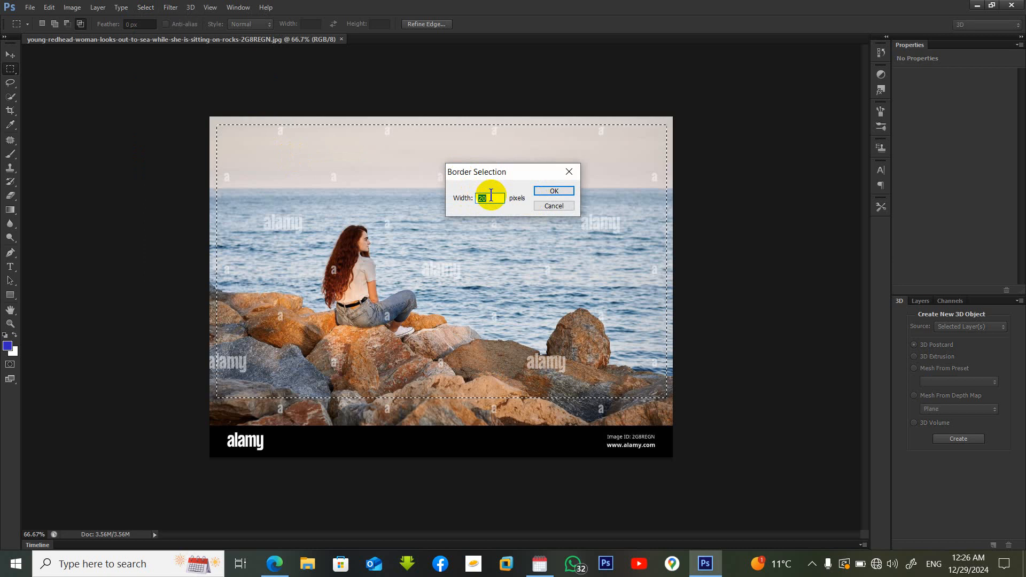
{"action": "left_click", "coordinate": [553, 192]}
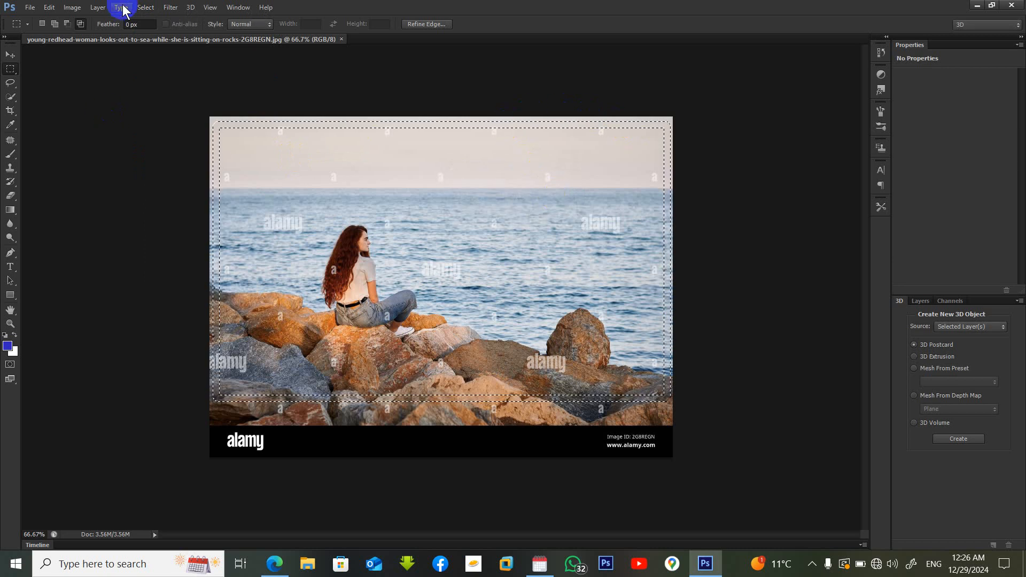
Apply the Border modification to the frame-shaped selection with a width of 28 pixels.
{"action": "left_click", "coordinate": [142, 9]}
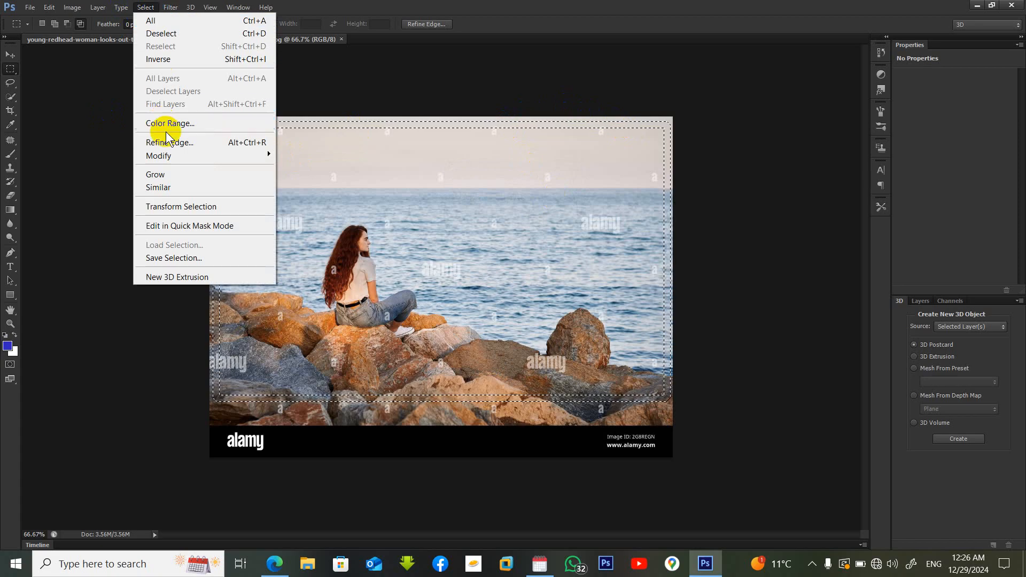
{"action": "mouse_move", "coordinate": [175, 155]}
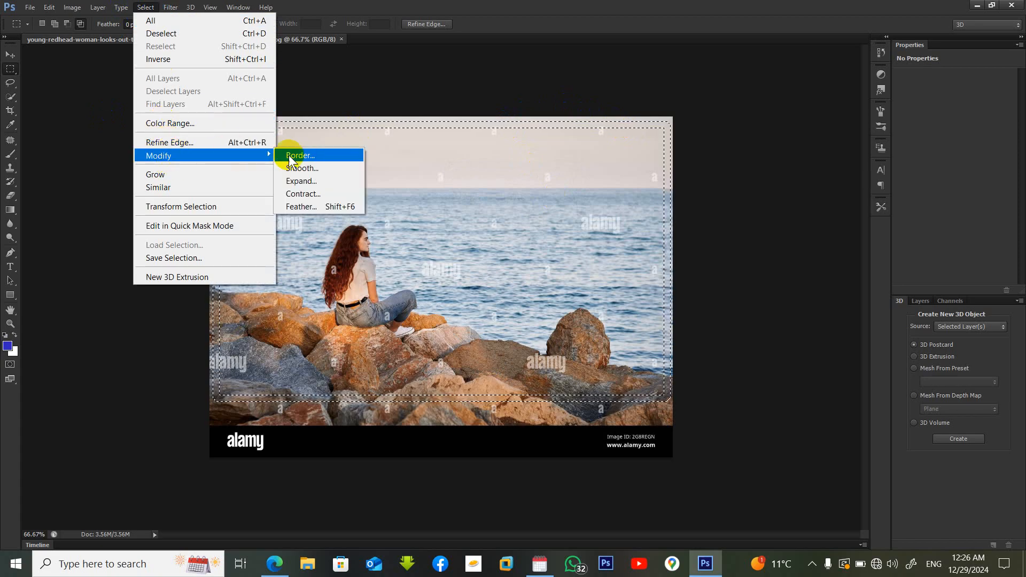
{"action": "left_click", "coordinate": [308, 158]}
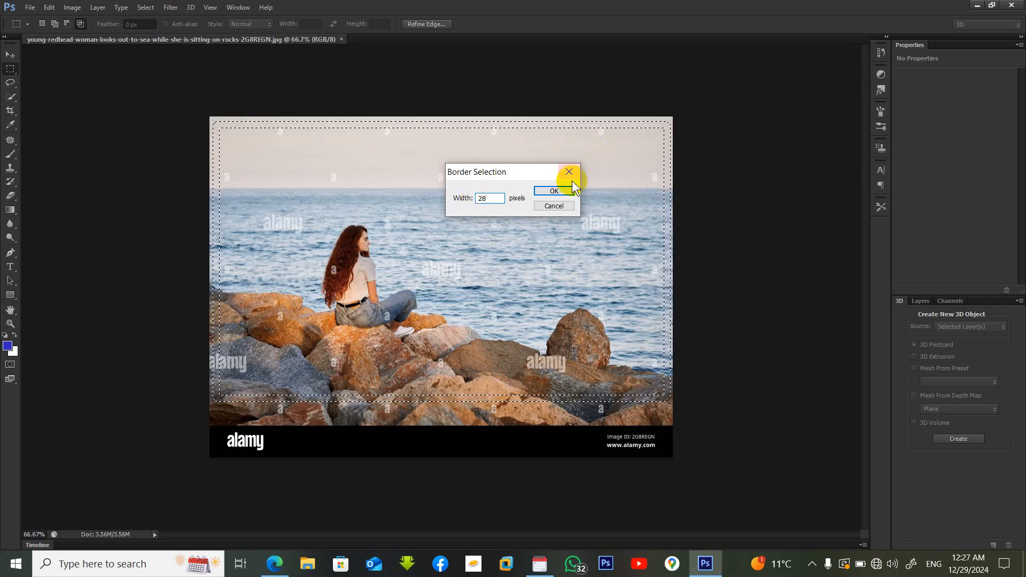
{"action": "left_click", "coordinate": [556, 191]}
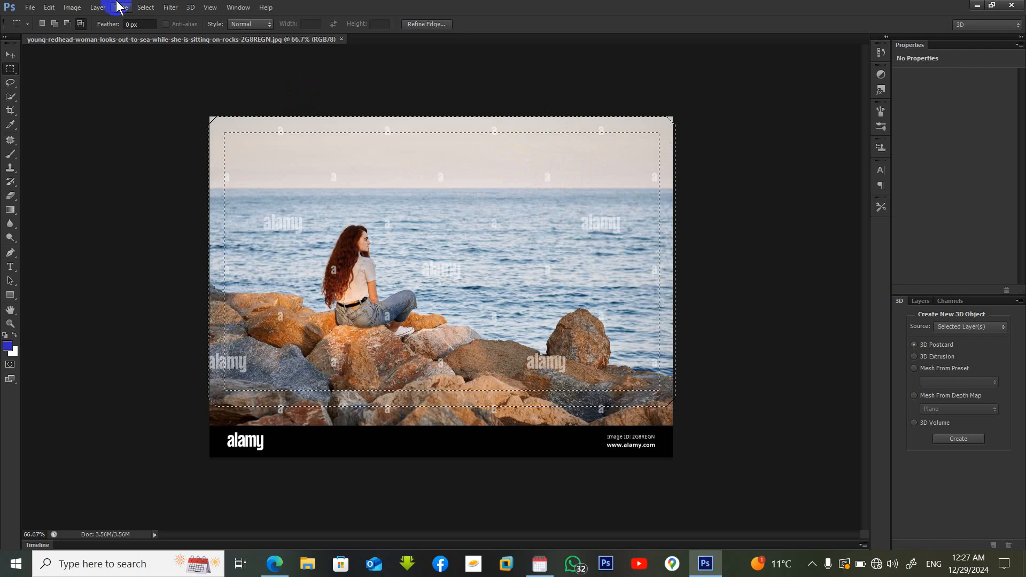
Contract the border selection around the seaside photo by 5 pixels.
{"action": "left_click", "coordinate": [145, 8]}
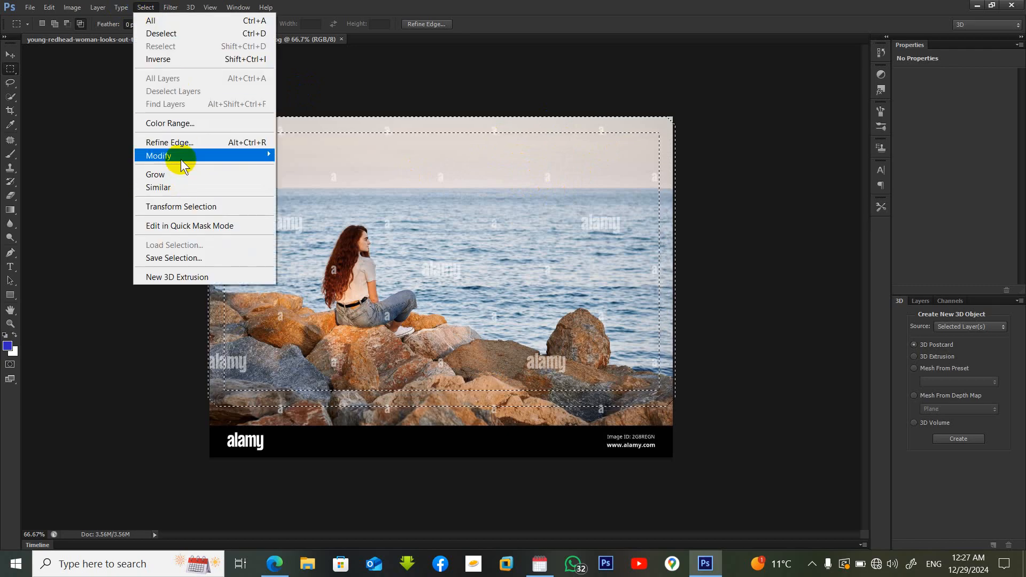
{"action": "mouse_move", "coordinate": [180, 159]}
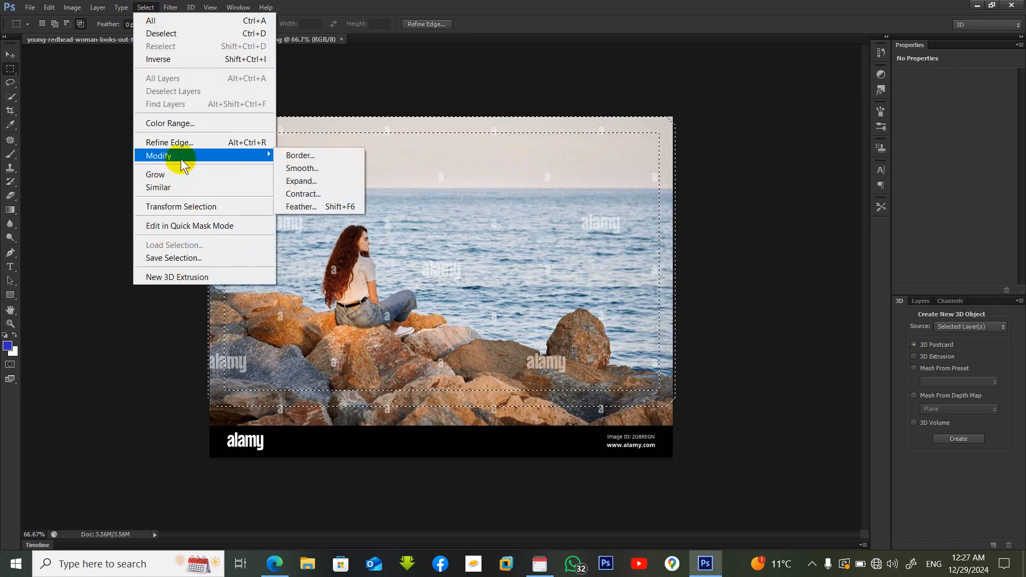
{"action": "left_click", "coordinate": [301, 194]}
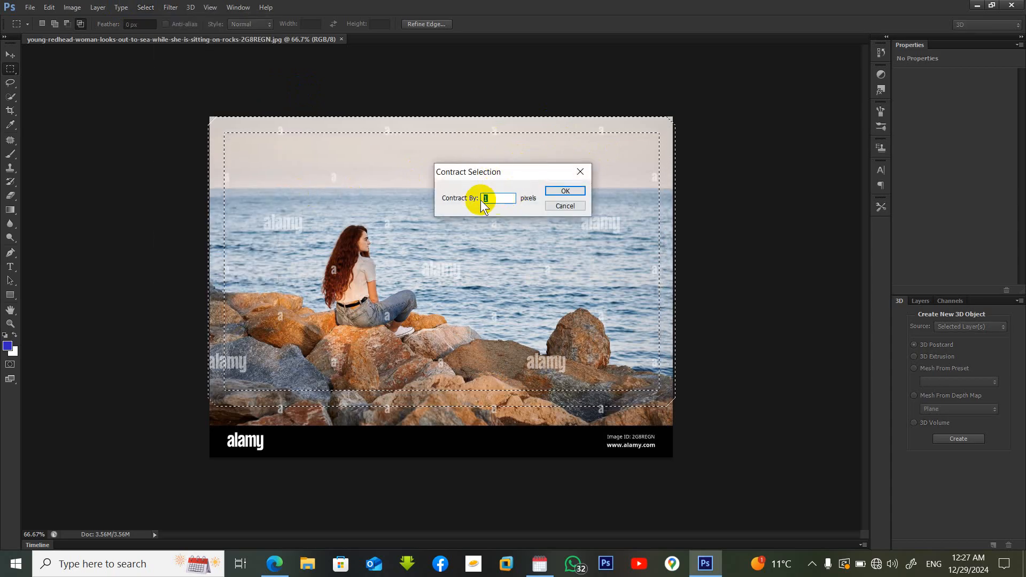
{"action": "type", "text": "5"}
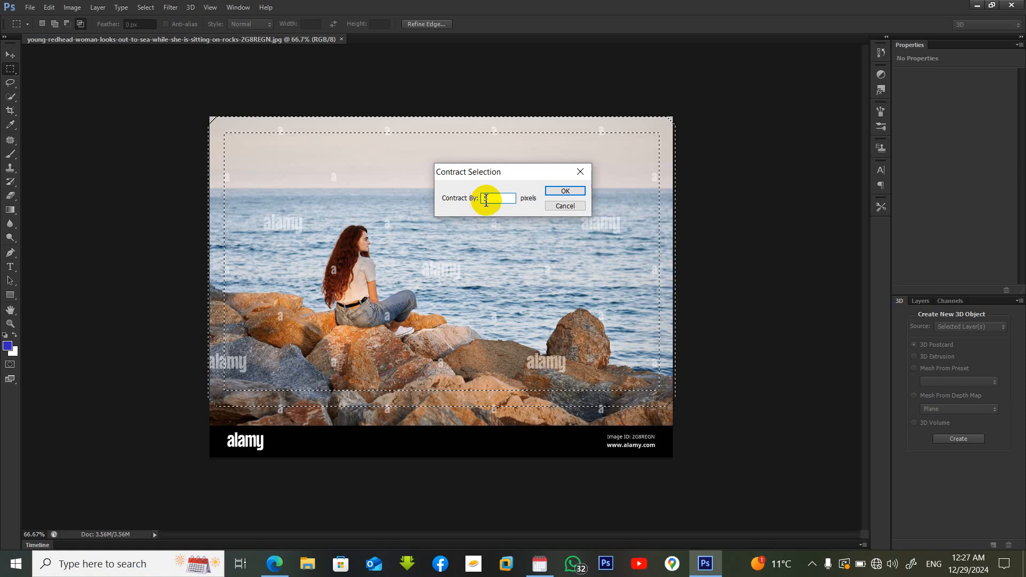
{"action": "left_click", "coordinate": [565, 193]}
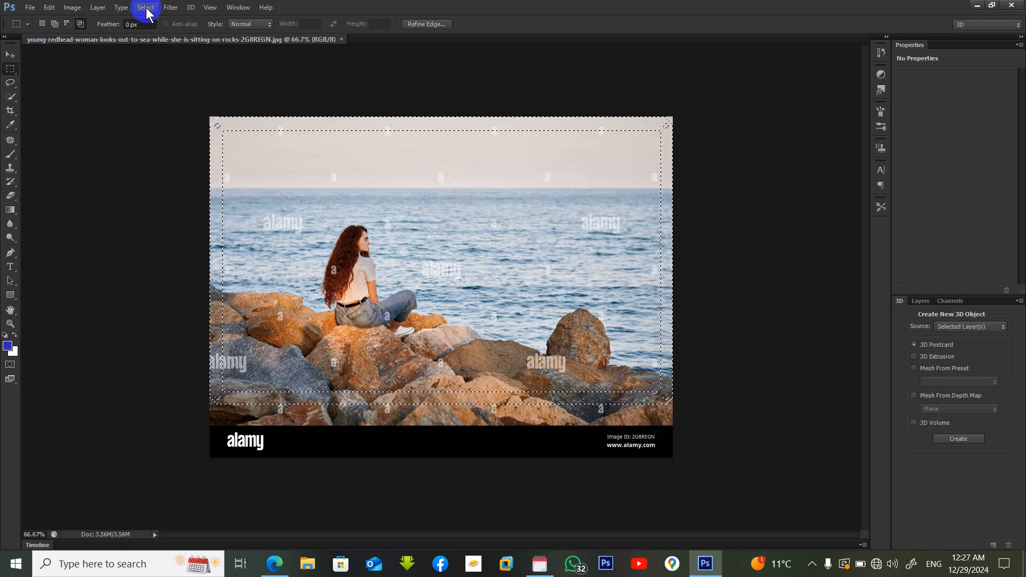
Contract the border selection further by 10 pixels.
{"action": "left_click", "coordinate": [148, 11]}
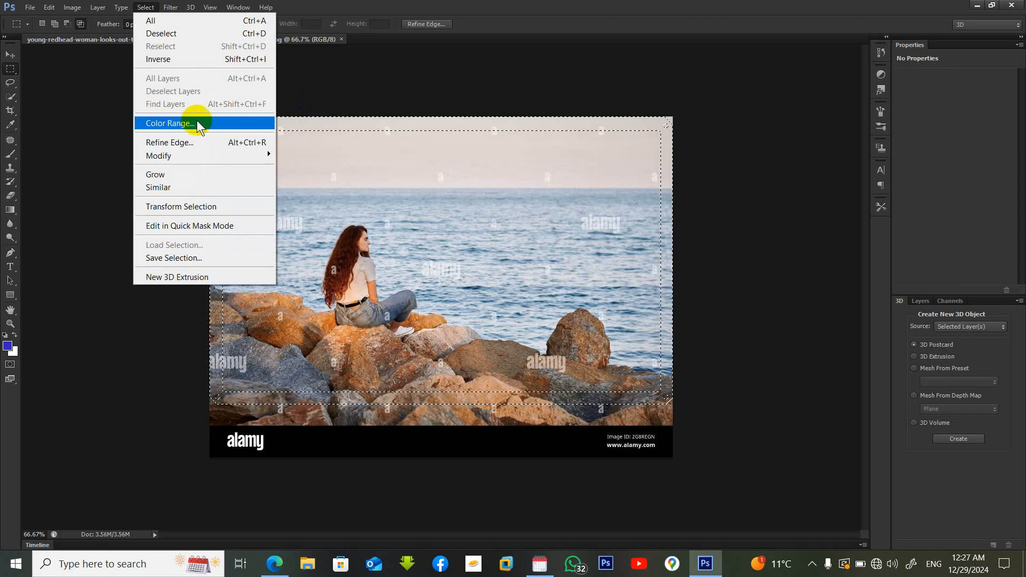
{"action": "mouse_move", "coordinate": [176, 156]}
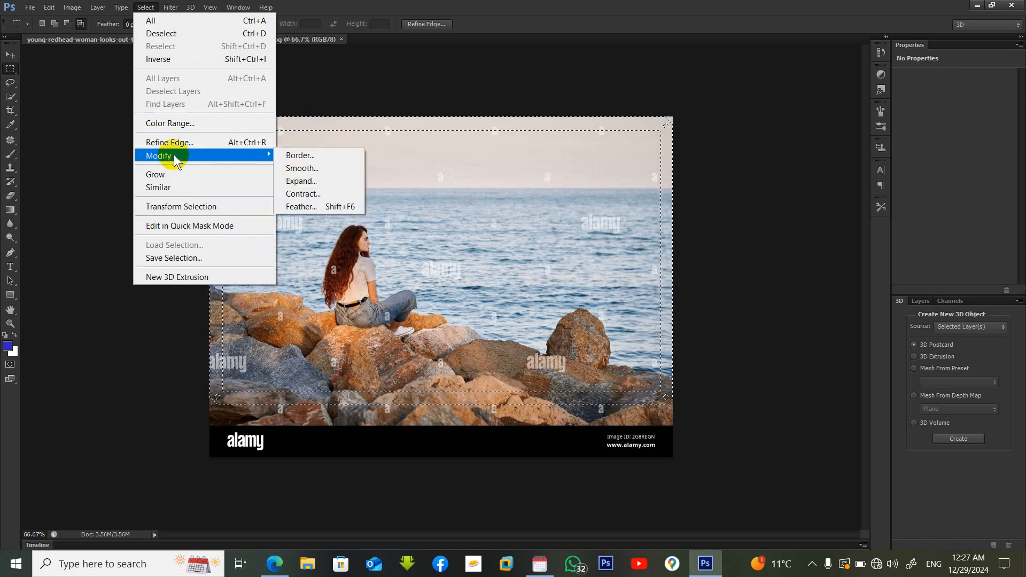
{"action": "left_click", "coordinate": [299, 193]}
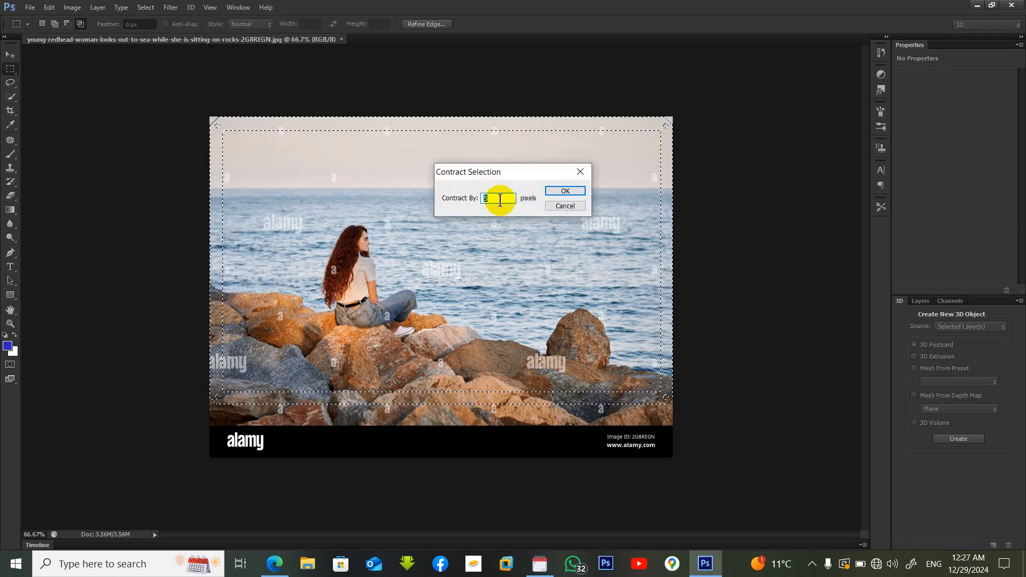
{"action": "type", "text": "10"}
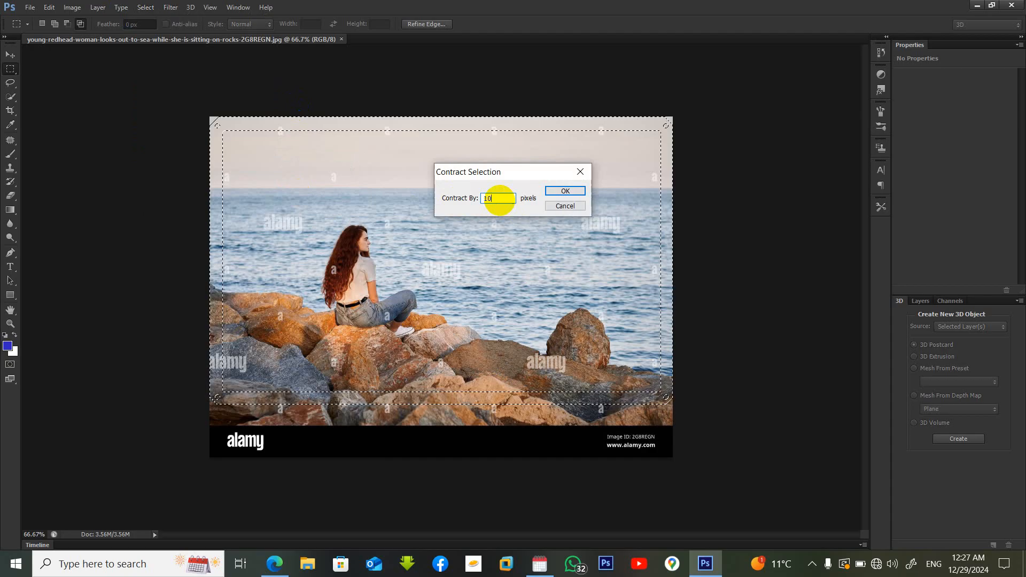
{"action": "left_click", "coordinate": [559, 192]}
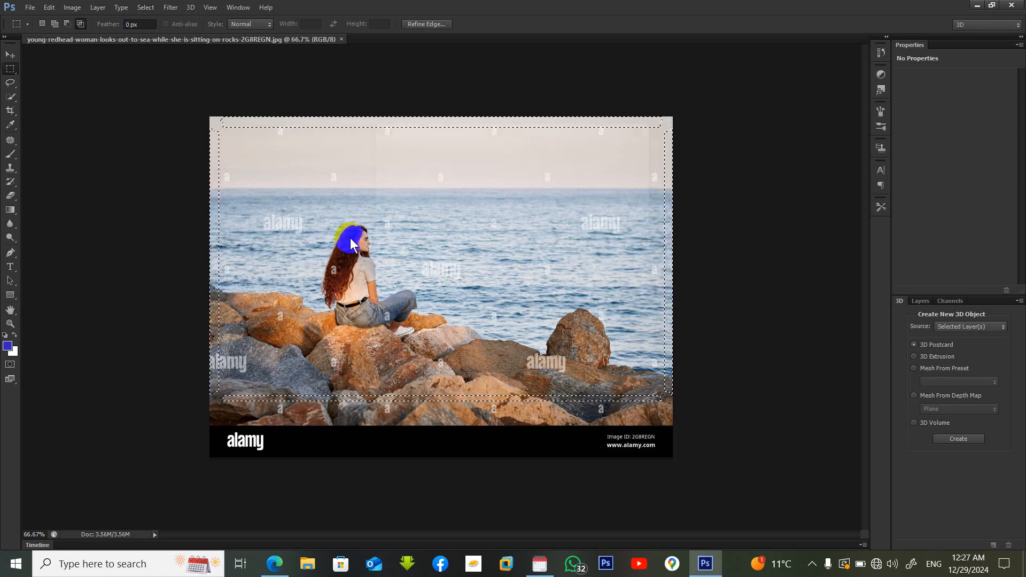
Create a new document at the default settings and paste the copied border area into it.
{"action": "key", "text": "ctrl+n"}
{"action": "left_click", "coordinate": [623, 148]}
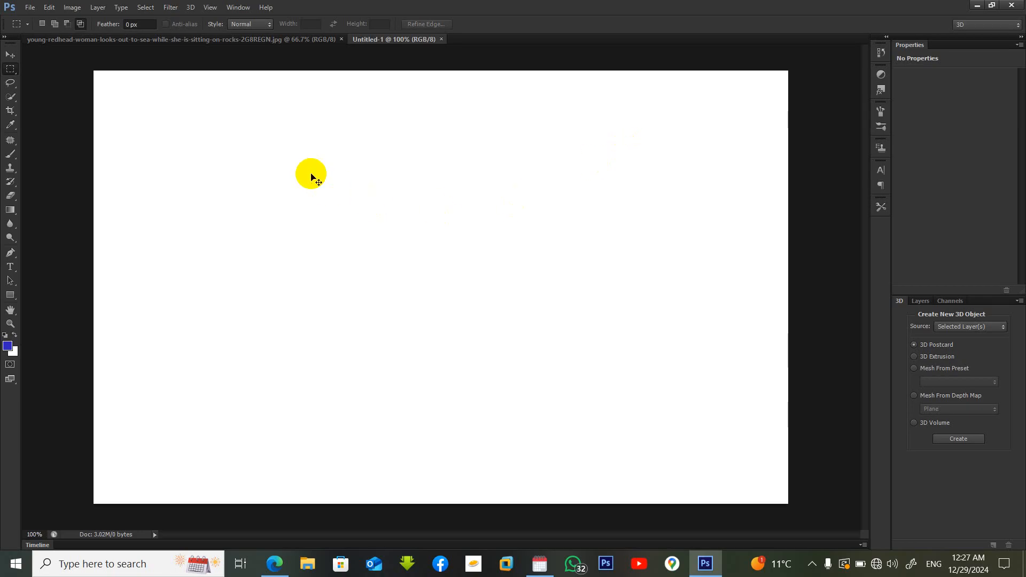
{"action": "key", "text": "ctrl+v"}
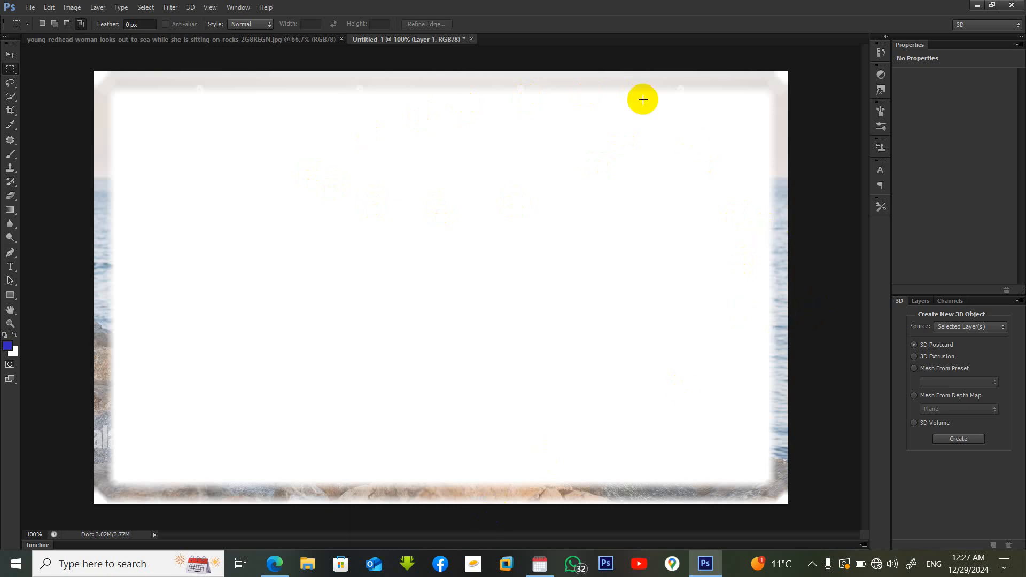
Close the new document without saving its changes, and close the seaside photo as well.
{"action": "left_click", "coordinate": [471, 39]}
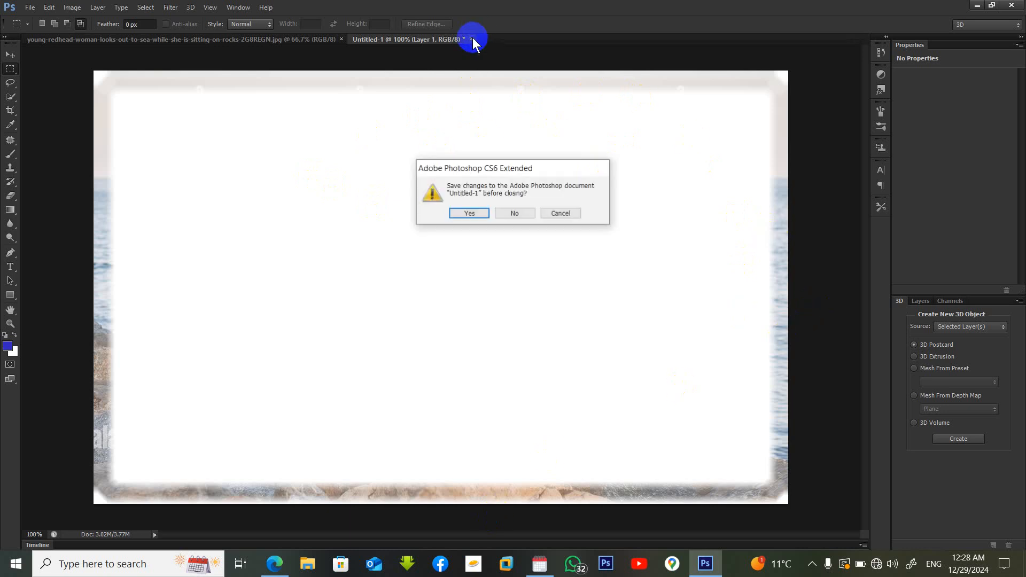
{"action": "left_click", "coordinate": [508, 214]}
{"action": "left_click", "coordinate": [341, 39]}
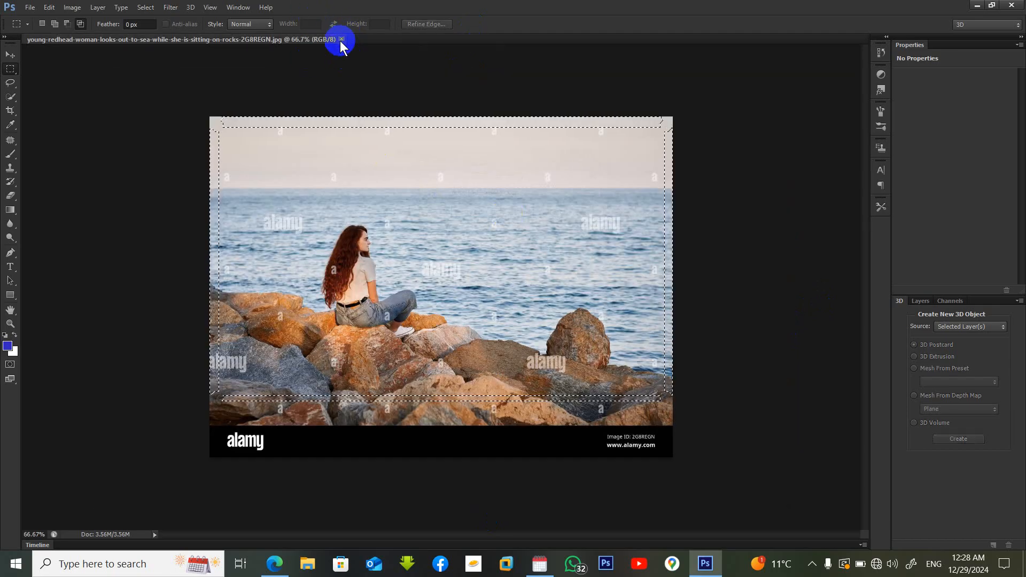
Open the sunset illustration with two deer silhouettes from the Pictures folder.
{"action": "double_click", "coordinate": [291, 181]}
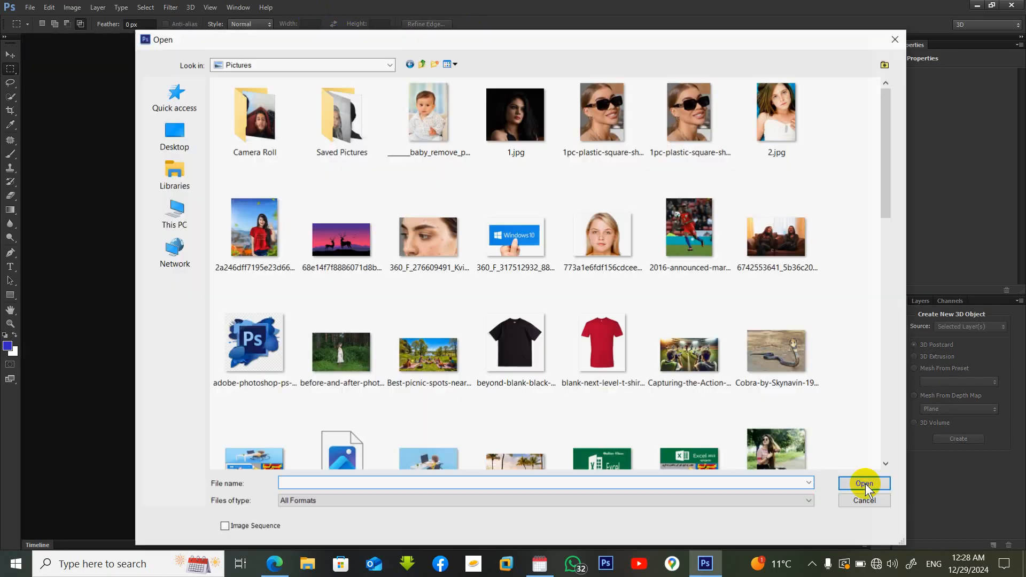
{"action": "double_click", "coordinate": [345, 244]}
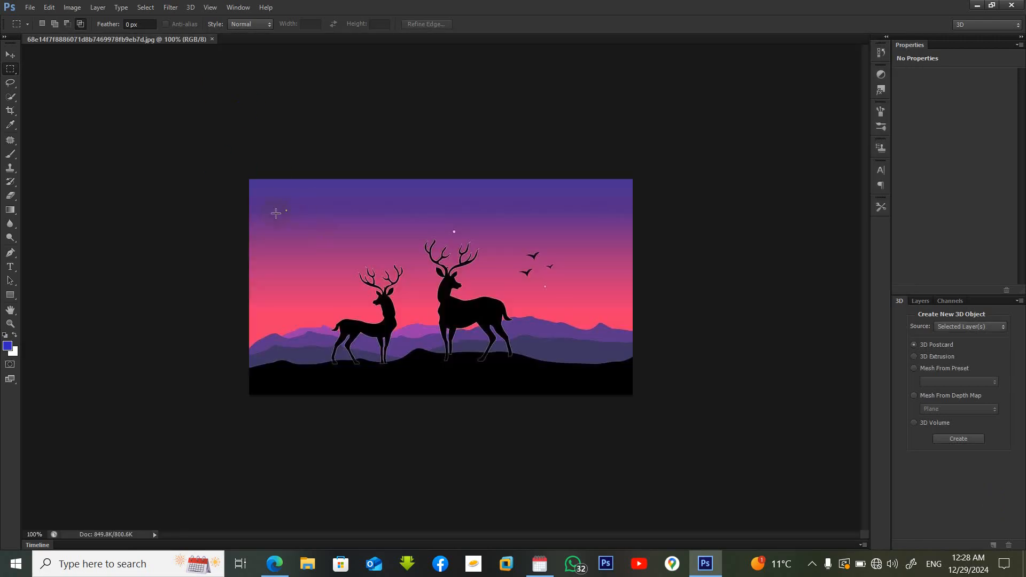
{"action": "key", "text": "ctrl+plus"}
{"action": "key", "text": "ctrl+minus"}
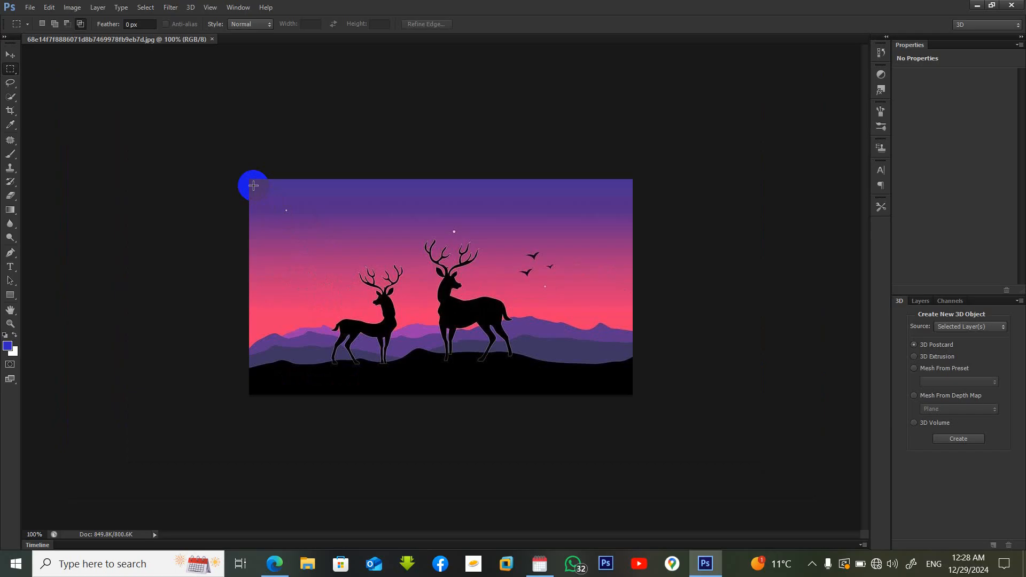
{"action": "left_click_drag", "start_coordinate": [275, 218], "coordinate": [377, 262]}
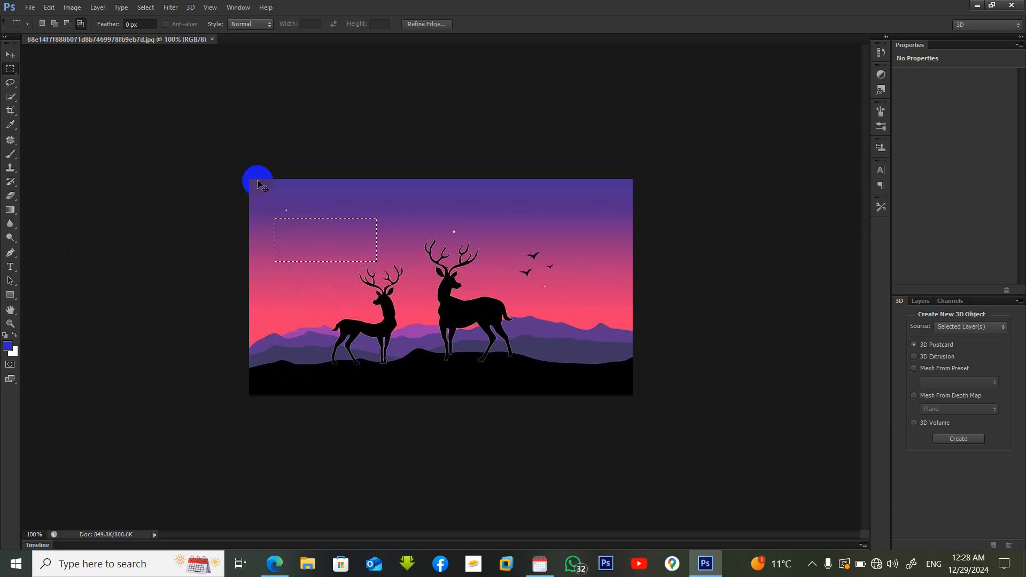
{"action": "left_click_drag", "start_coordinate": [255, 186], "coordinate": [624, 364]}
{"action": "key", "text": "ctrl+d"}
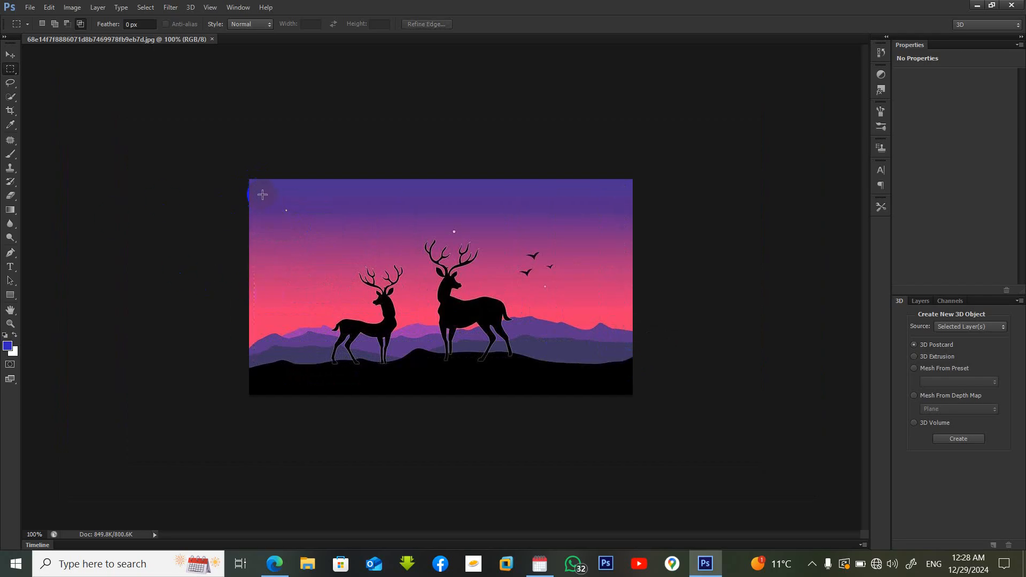
Draw a rectangular selection about 8.6 in wide around the two deer and convert it into a 25-pixel border selection.
{"action": "left_click_drag", "start_coordinate": [269, 197], "coordinate": [528, 316]}
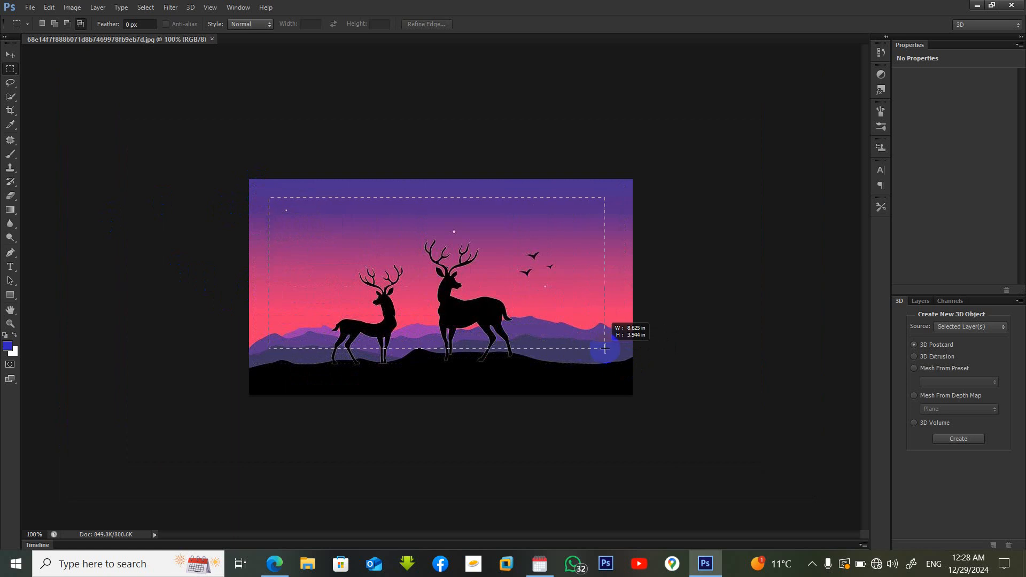
{"action": "left_click_drag", "start_coordinate": [605, 348], "coordinate": [606, 357]}
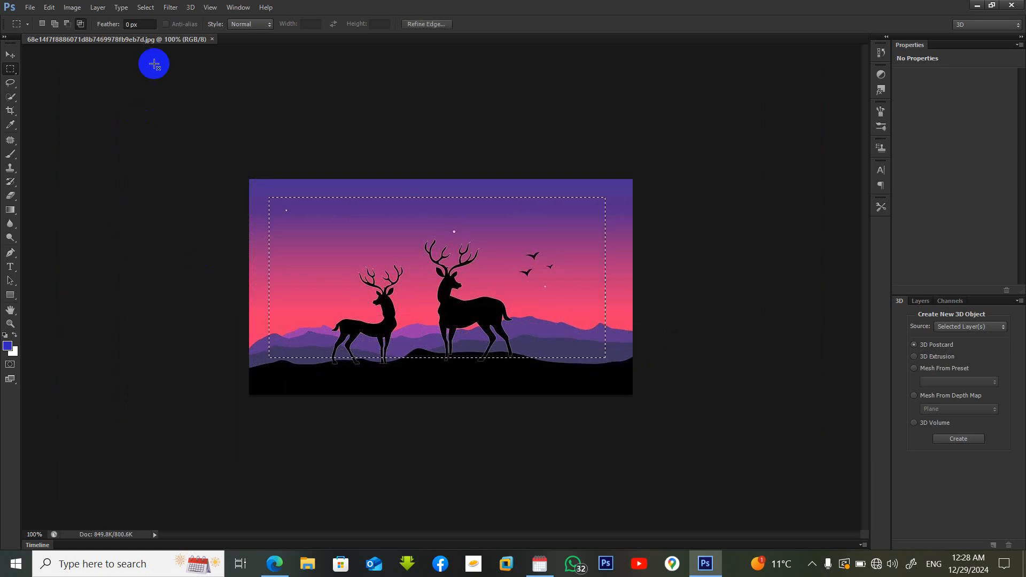
{"action": "left_click", "coordinate": [147, 8]}
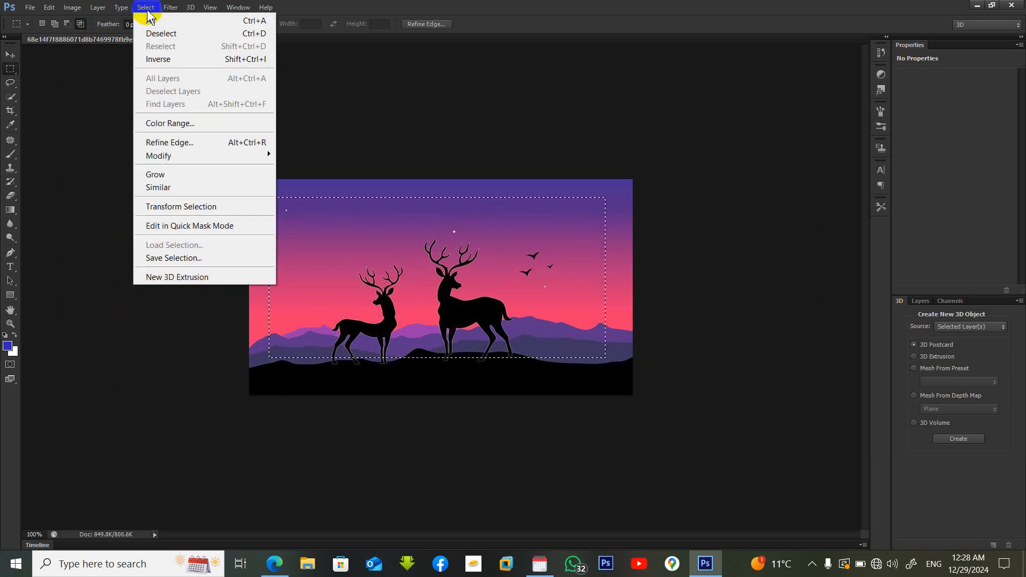
{"action": "mouse_move", "coordinate": [247, 159]}
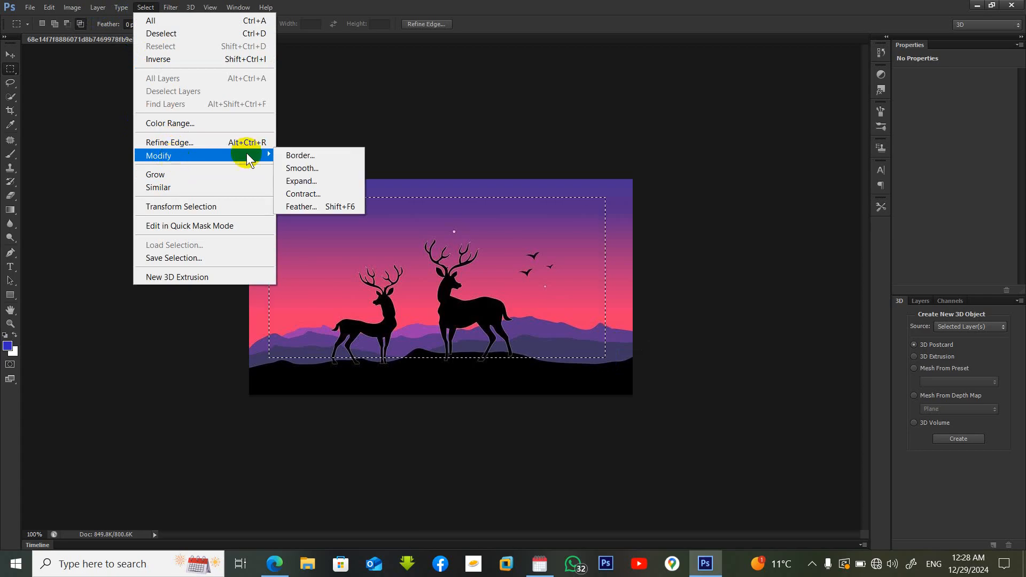
{"action": "left_click", "coordinate": [323, 155]}
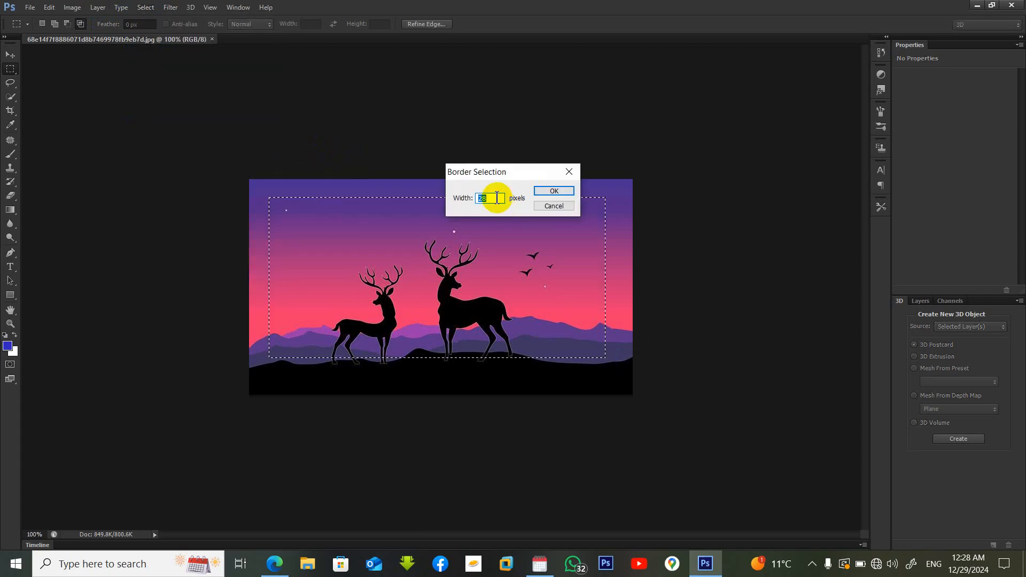
{"action": "type", "text": "25"}
{"action": "left_click", "coordinate": [554, 193]}
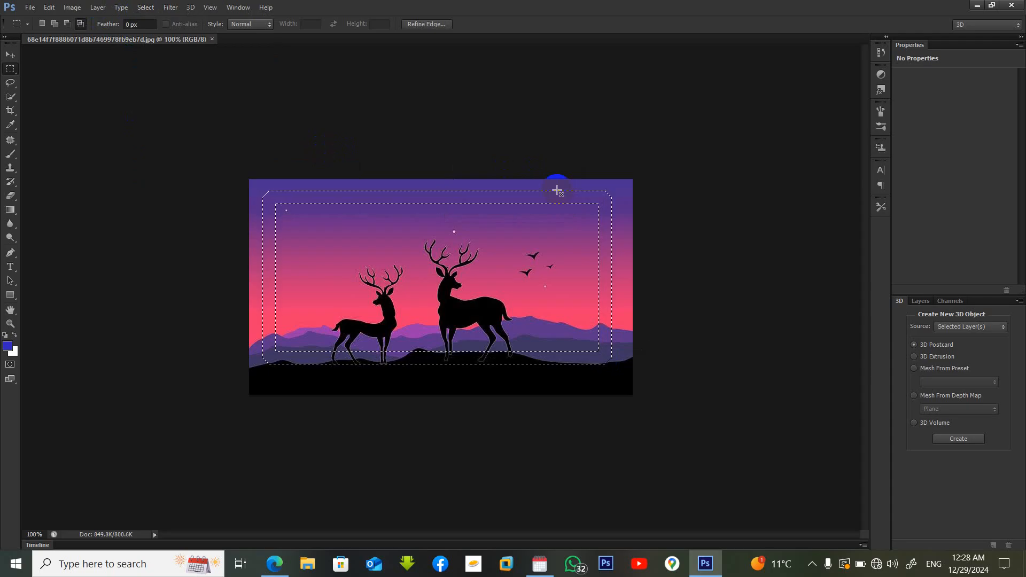
Smooth the border selection with a sample radius of 5 pixels.
{"action": "left_click", "coordinate": [146, 9]}
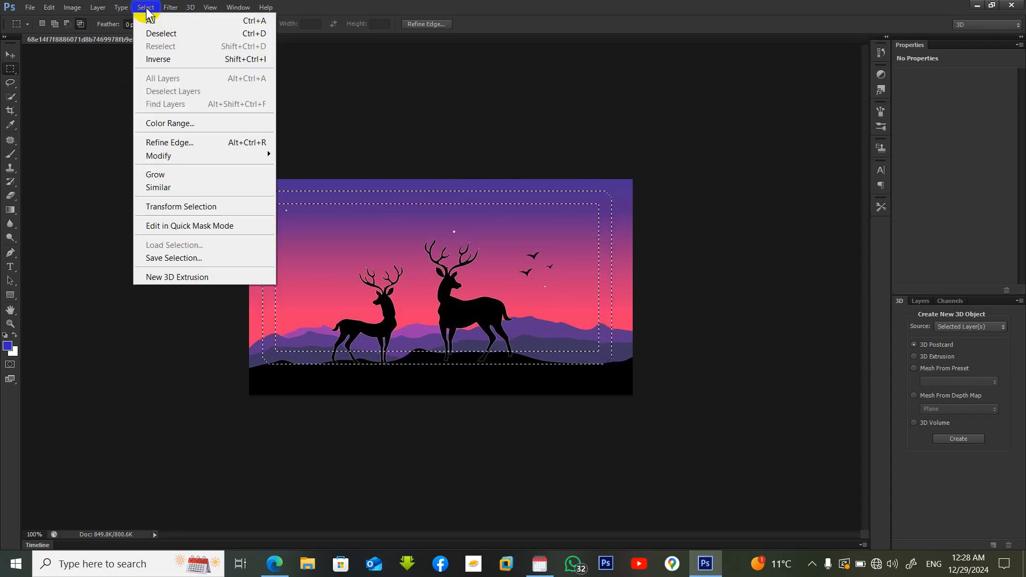
{"action": "mouse_move", "coordinate": [166, 156]}
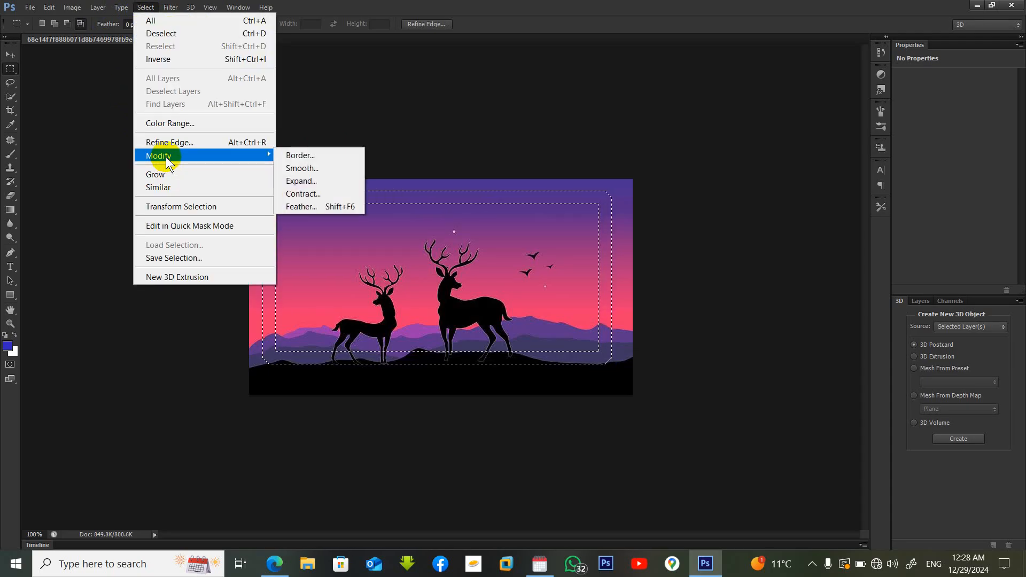
{"action": "left_click", "coordinate": [323, 172]}
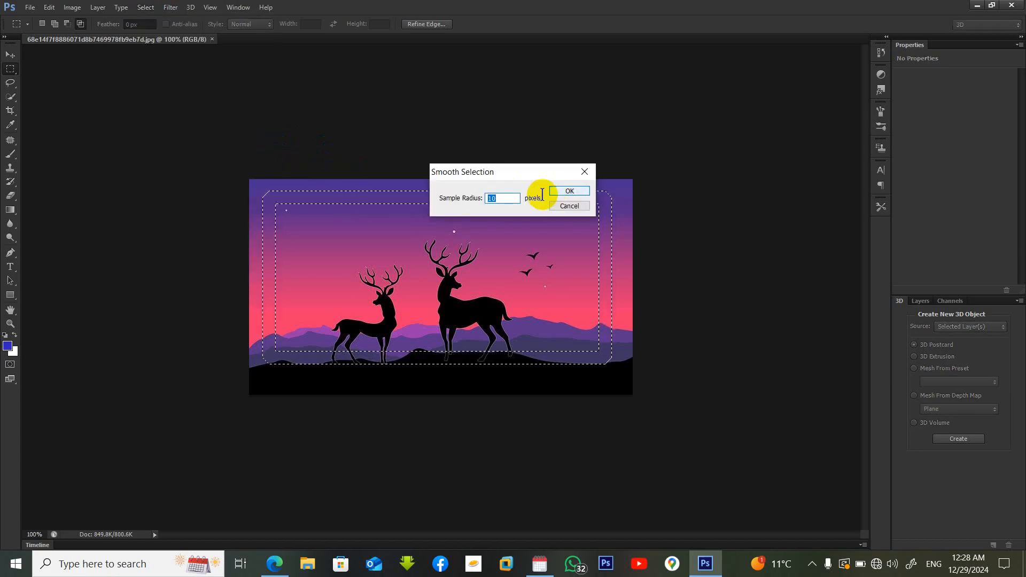
{"action": "type", "text": "5"}
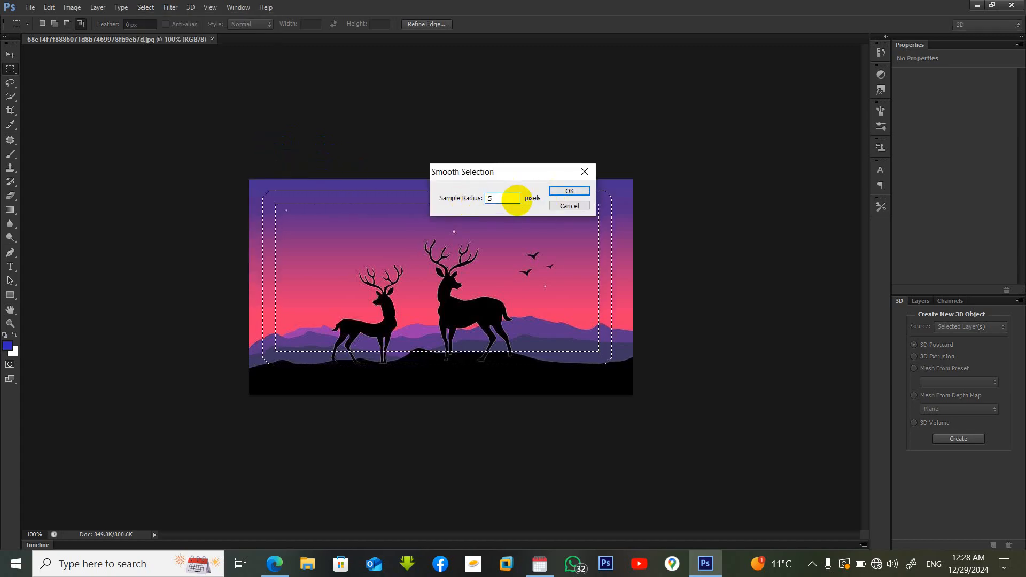
{"action": "left_click", "coordinate": [568, 191]}
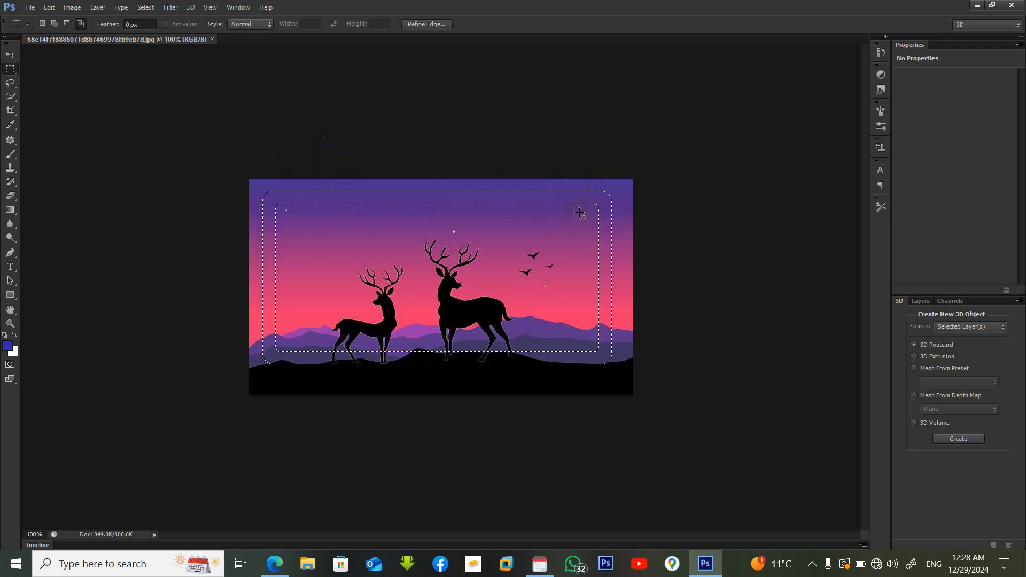
Smooth the border selection again with a sample radius of 20 pixels.
{"action": "left_click", "coordinate": [137, 8]}
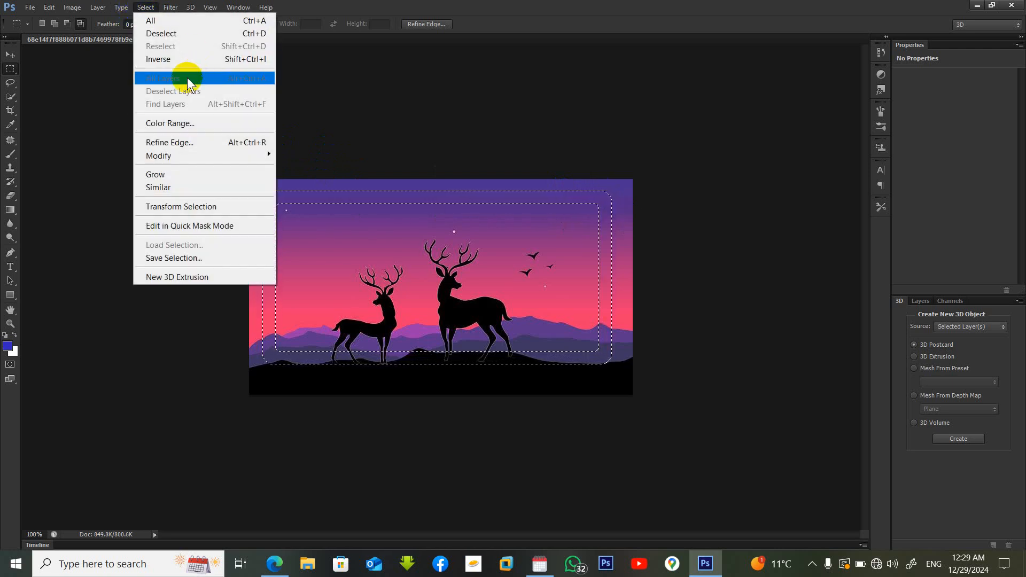
{"action": "mouse_move", "coordinate": [173, 158]}
{"action": "left_click", "coordinate": [303, 166]}
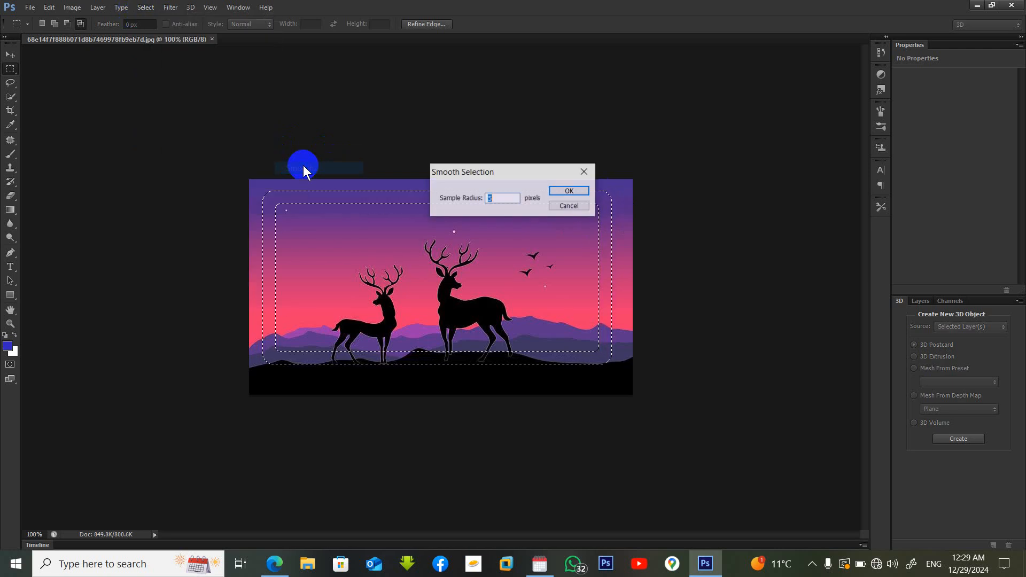
{"action": "type", "text": "20"}
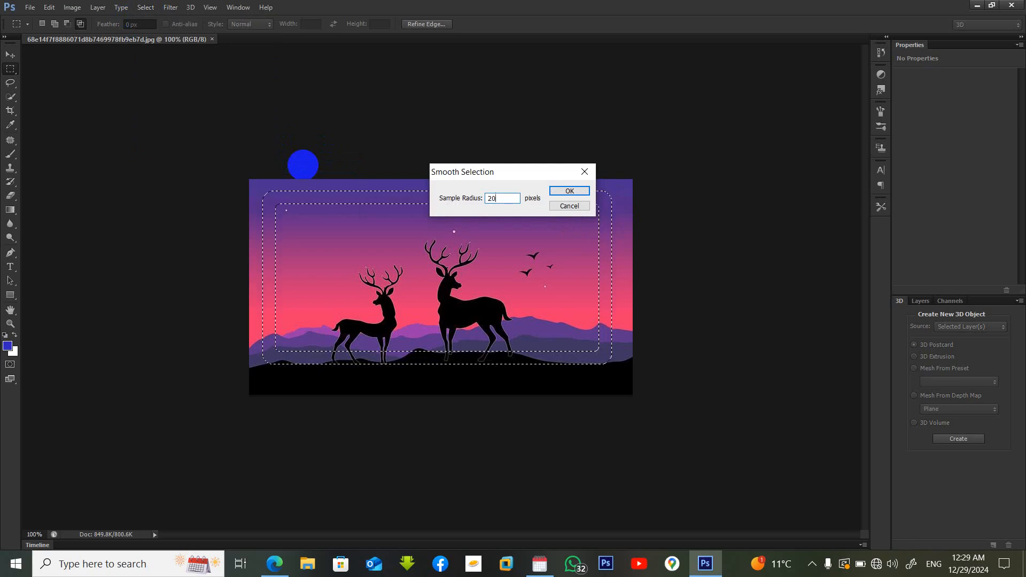
{"action": "left_click", "coordinate": [566, 189]}
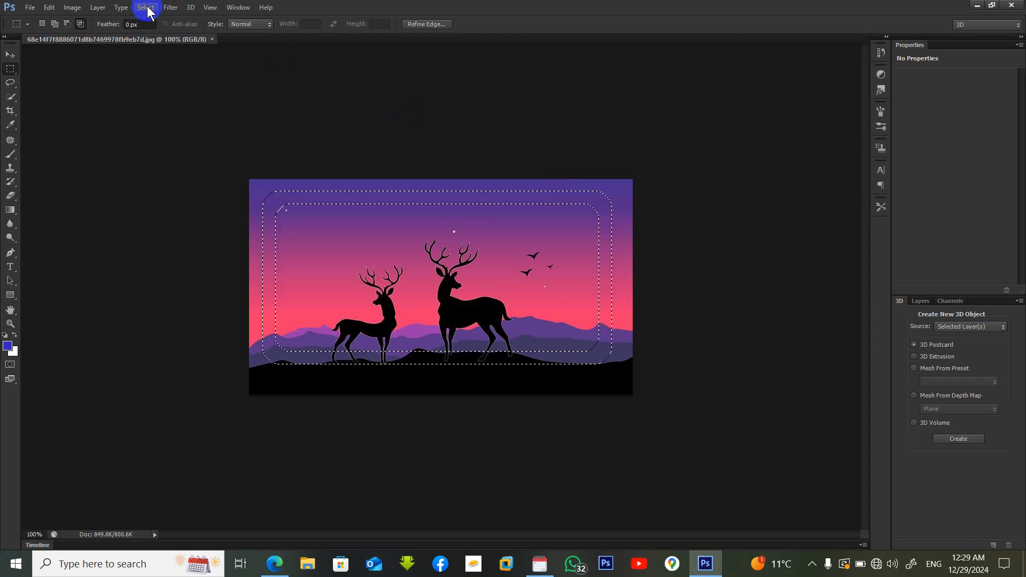
Feather the smoothed border selection with a radius of 50 pixels and accept the resulting notice.
{"action": "left_click", "coordinate": [147, 8]}
{"action": "mouse_move", "coordinate": [176, 161]}
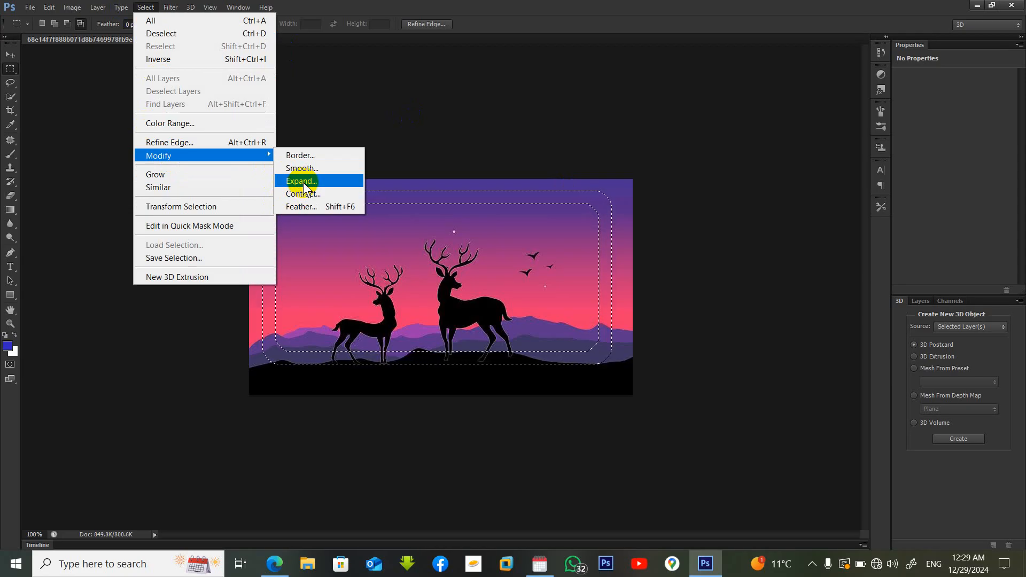
{"action": "left_click", "coordinate": [302, 207]}
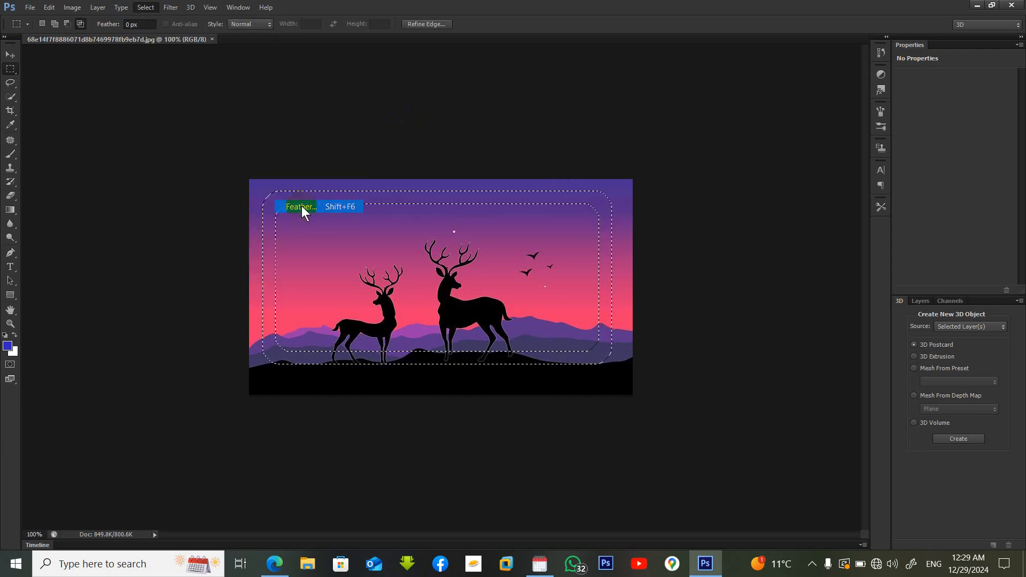
{"action": "double_click", "coordinate": [497, 206]}
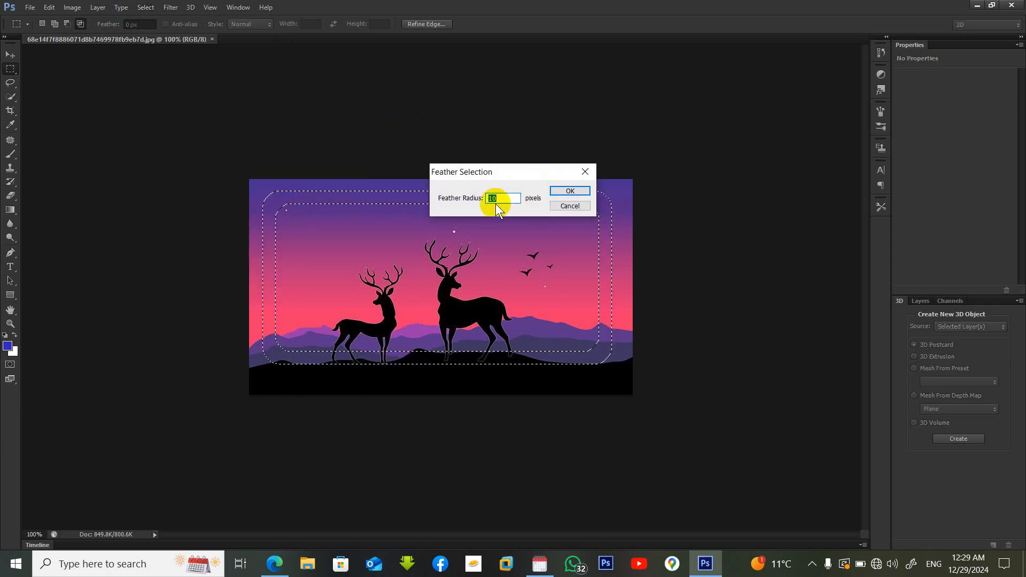
{"action": "type", "text": "1"}
{"action": "key", "text": "BackSpace"}
{"action": "type", "text": "50"}
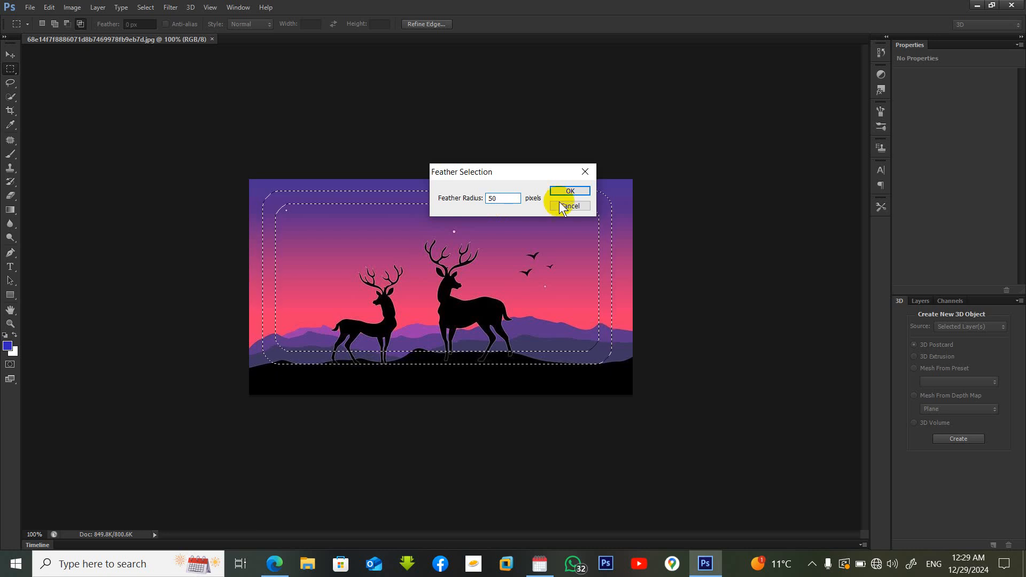
{"action": "left_click", "coordinate": [556, 191]}
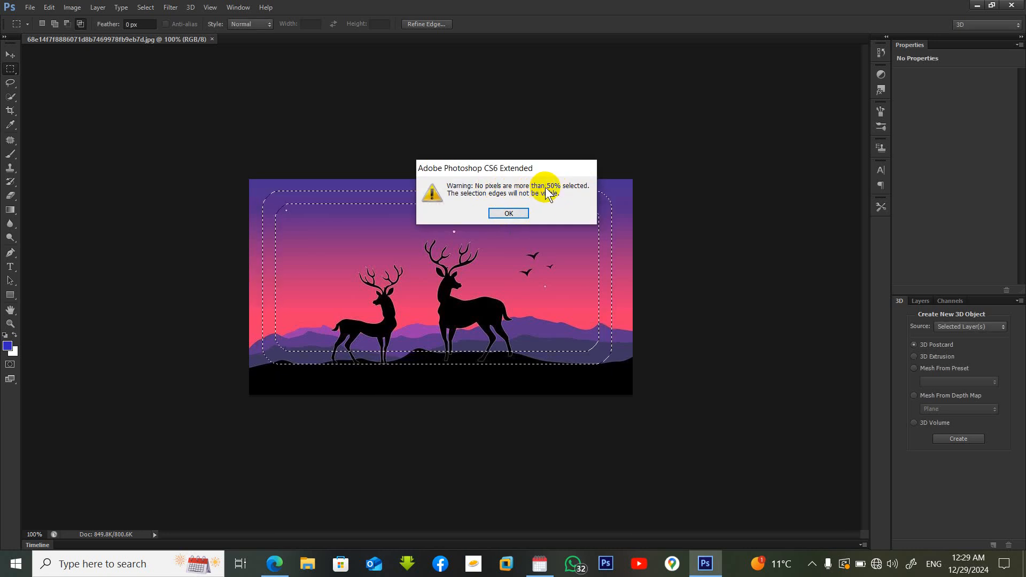
{"action": "left_click", "coordinate": [508, 214]}
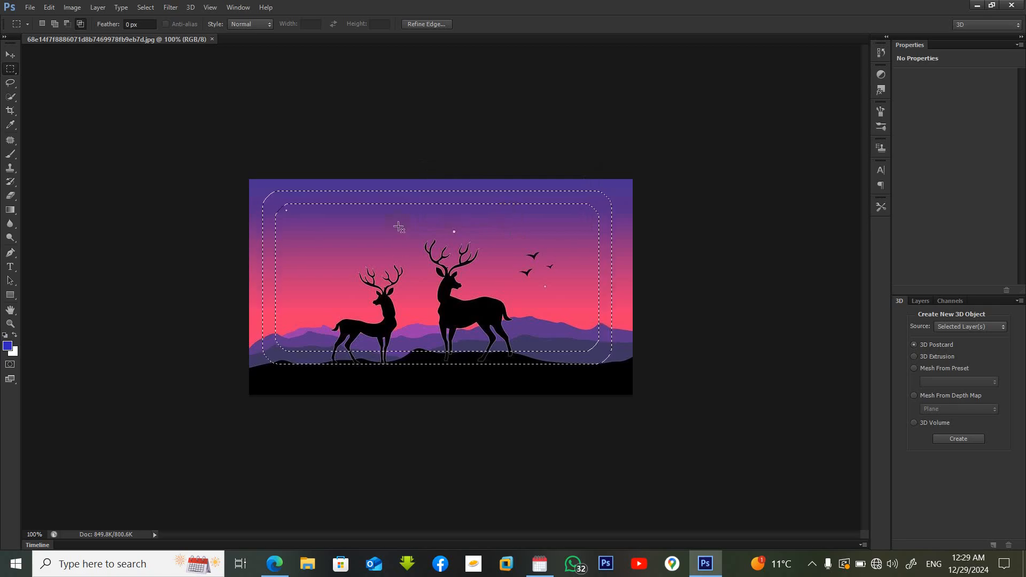
Create a new 680 by 351 pixel document from the Clipboard preset and paste the copied feathered border into it.
{"action": "key", "text": "ctrl+n"}
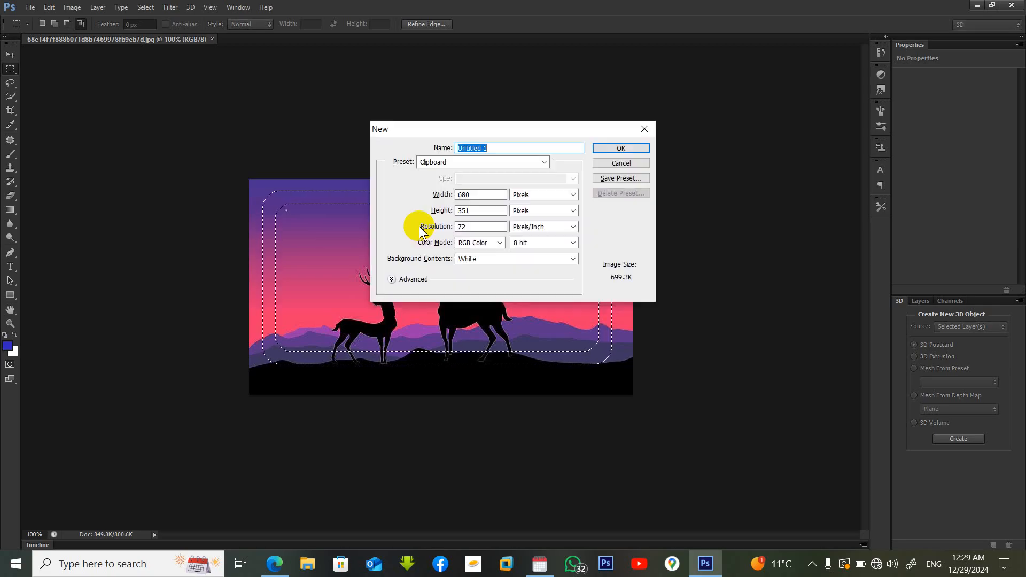
{"action": "left_click", "coordinate": [616, 149]}
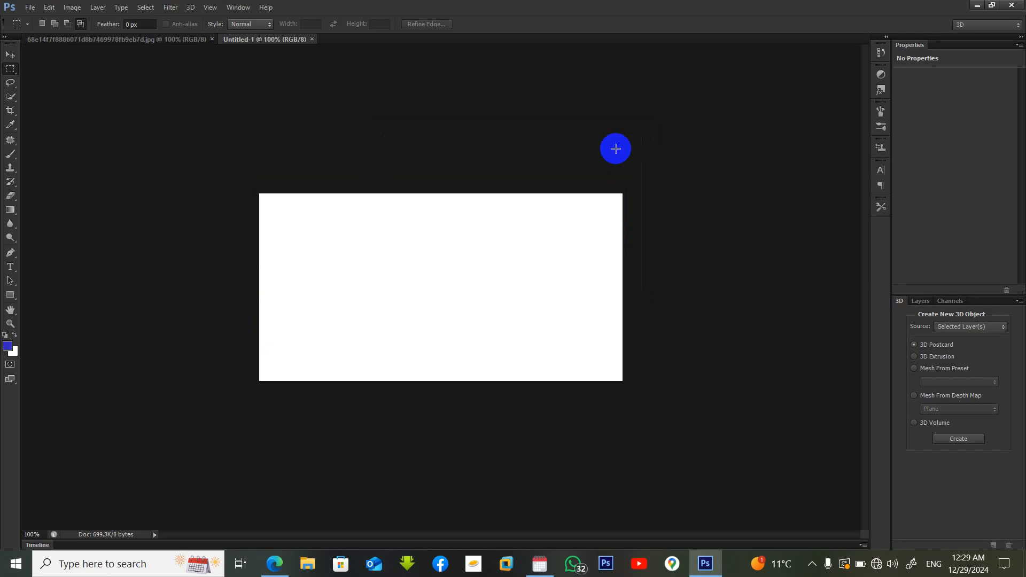
{"action": "key", "text": "ctrl+plus"}
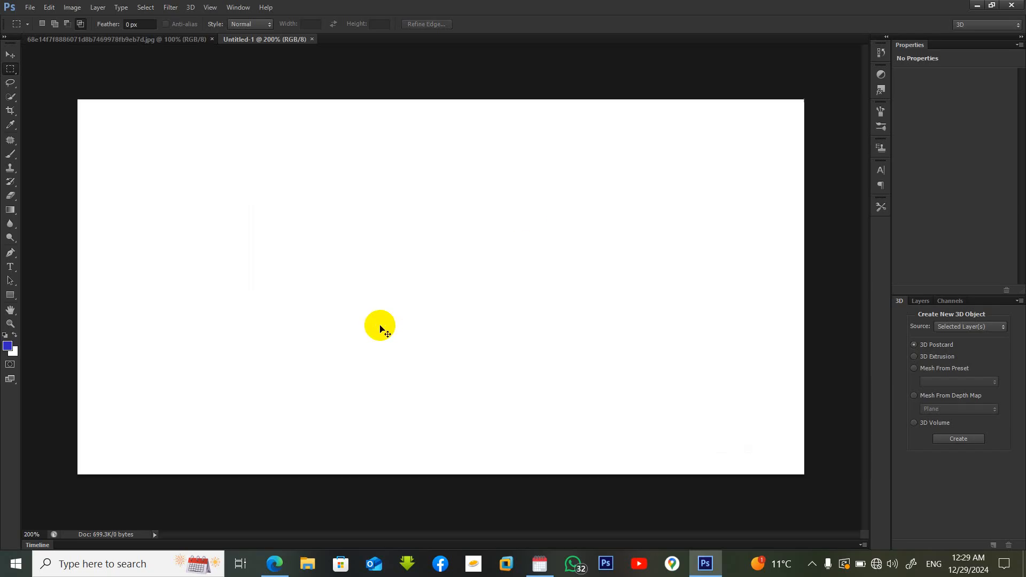
{"action": "key", "text": "ctrl+minus"}
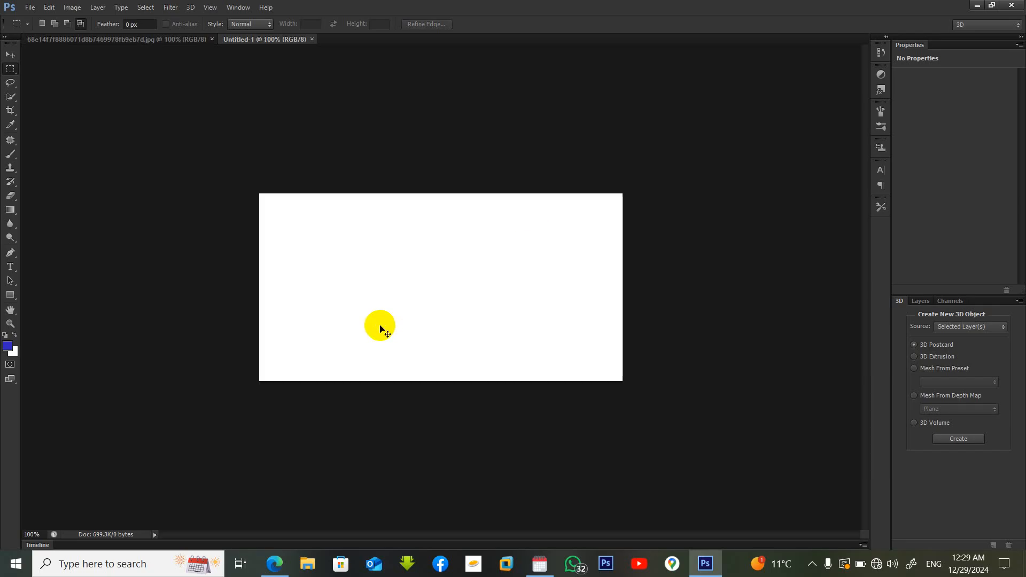
{"action": "key", "text": "ctrl+v"}
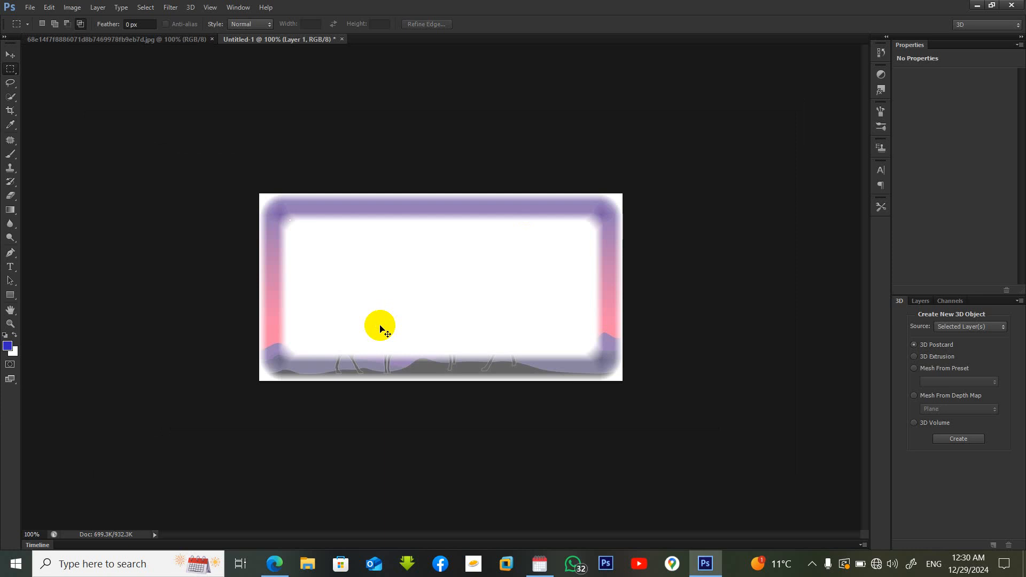
Stretch the pasted frame horizontally past both canvas sides with Free Transform, to about 103% width.
{"action": "key", "text": "ctrl+t"}
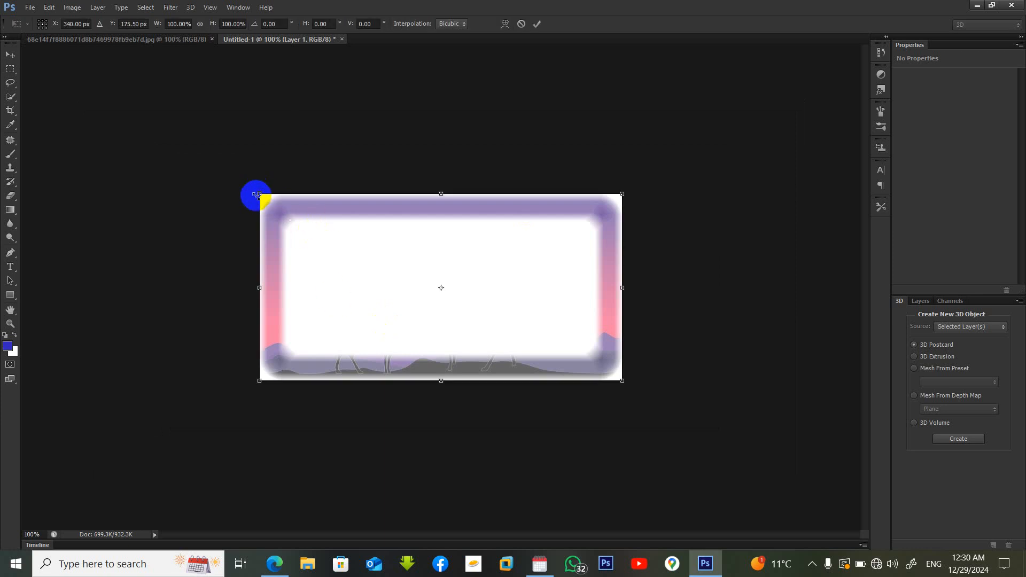
{"action": "left_click_drag", "start_coordinate": [257, 195], "coordinate": [249, 187]}
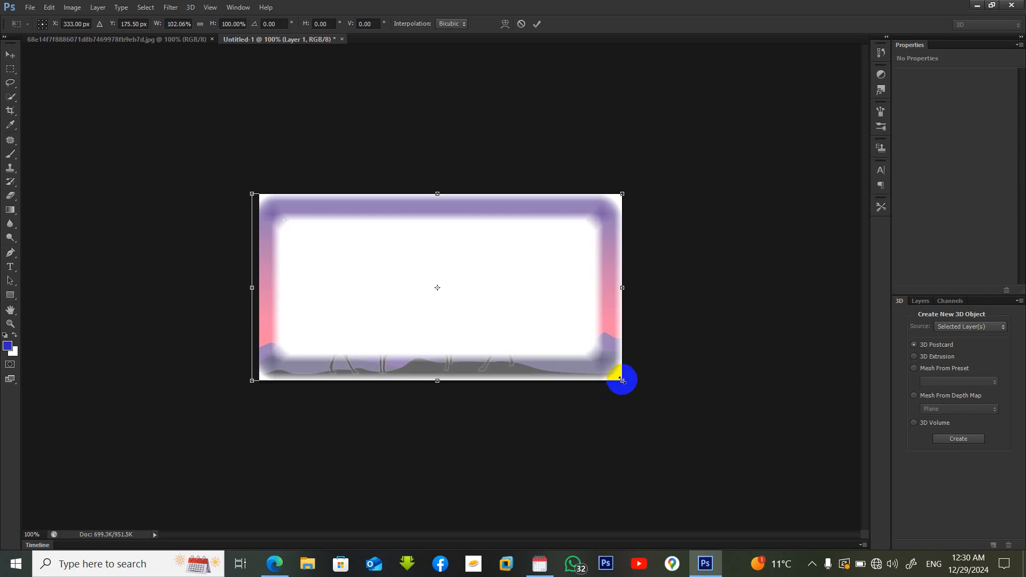
{"action": "left_click_drag", "start_coordinate": [622, 380], "coordinate": [627, 380]}
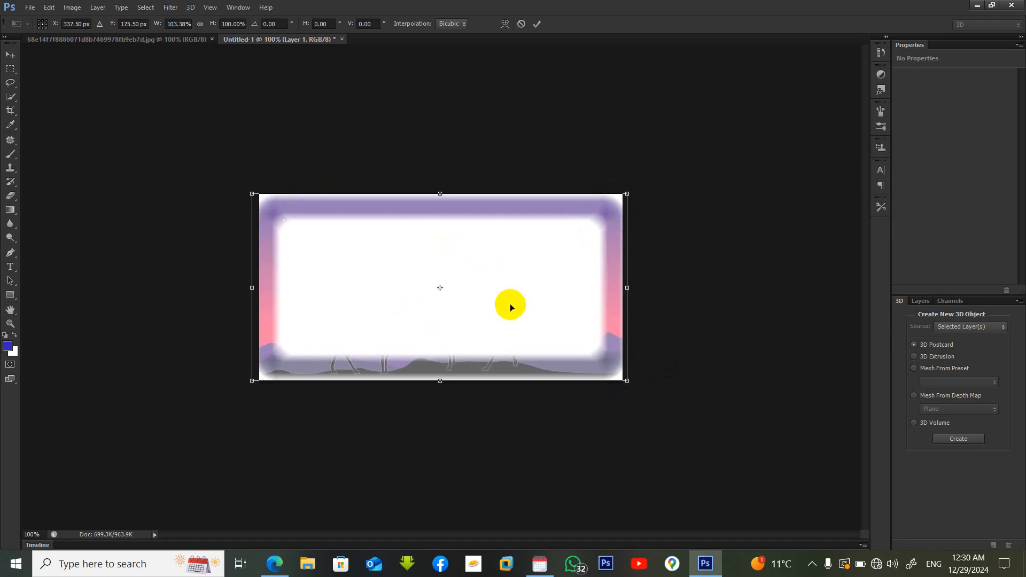
{"action": "key", "text": "Return"}
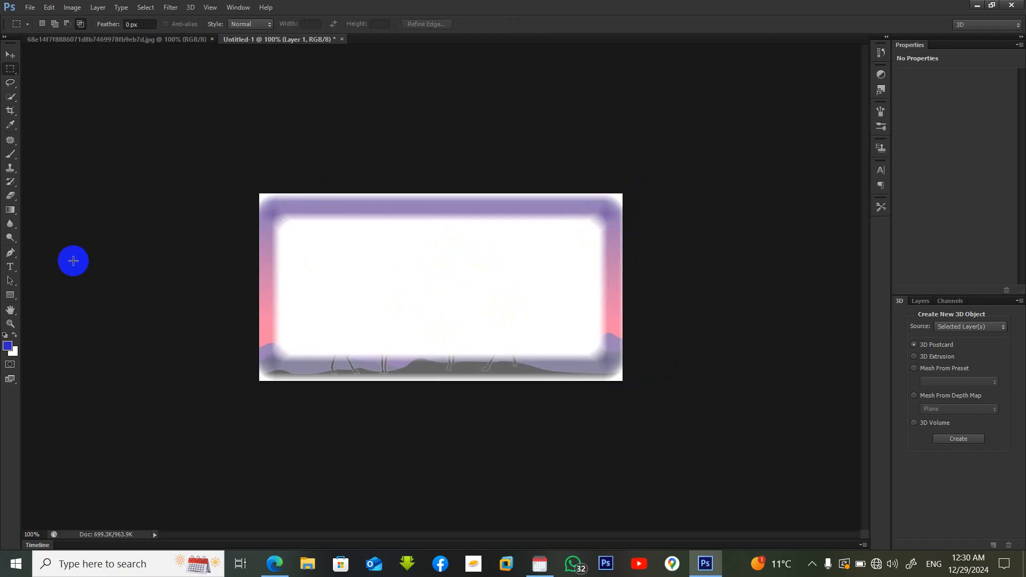
Add the sample text "asldkfj" in the upper part of the white area inside the frame.
{"action": "left_click", "coordinate": [10, 267]}
{"action": "left_click", "coordinate": [349, 259]}
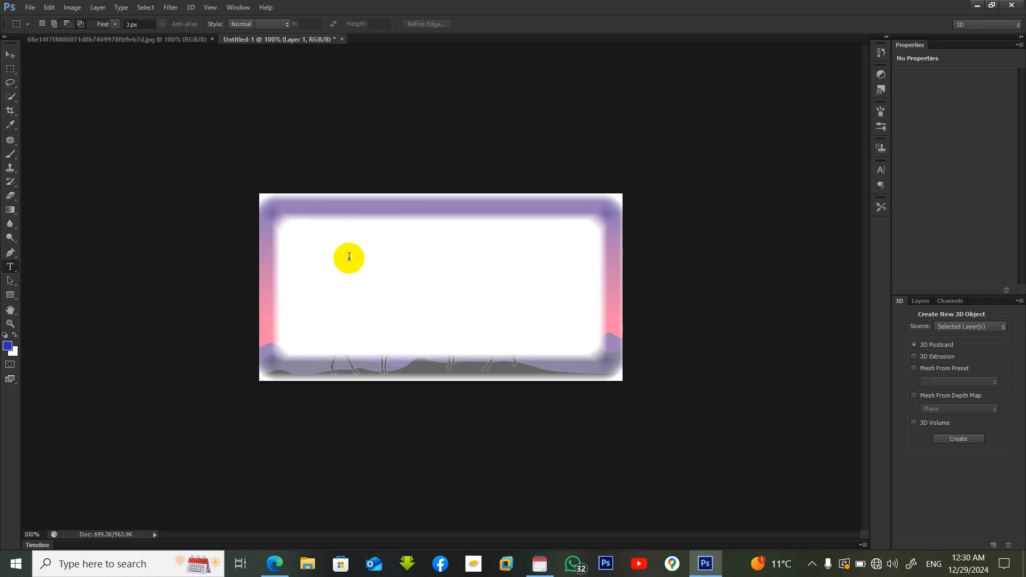
{"action": "type", "text": "asldkfj"}
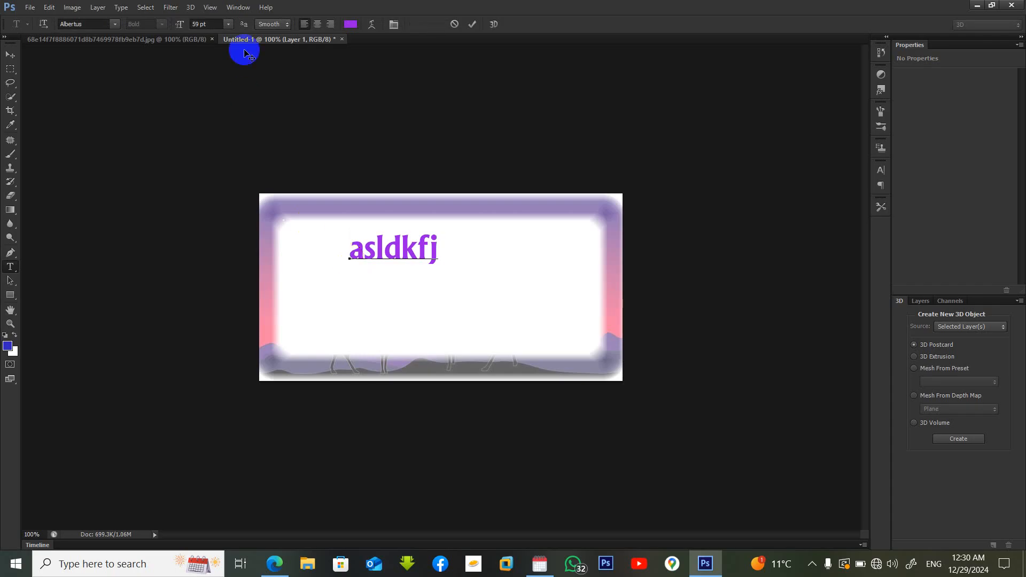
Try a Flag text warp on the sample text, horizontal with a -57% bend and vertical with a +18% bend.
{"action": "left_click", "coordinate": [372, 24]}
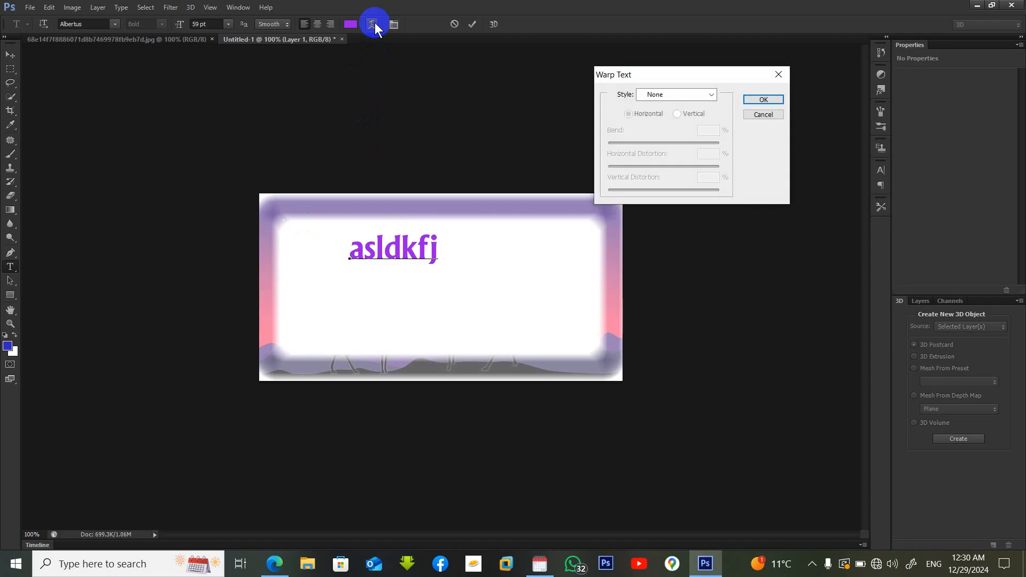
{"action": "left_click", "coordinate": [713, 95]}
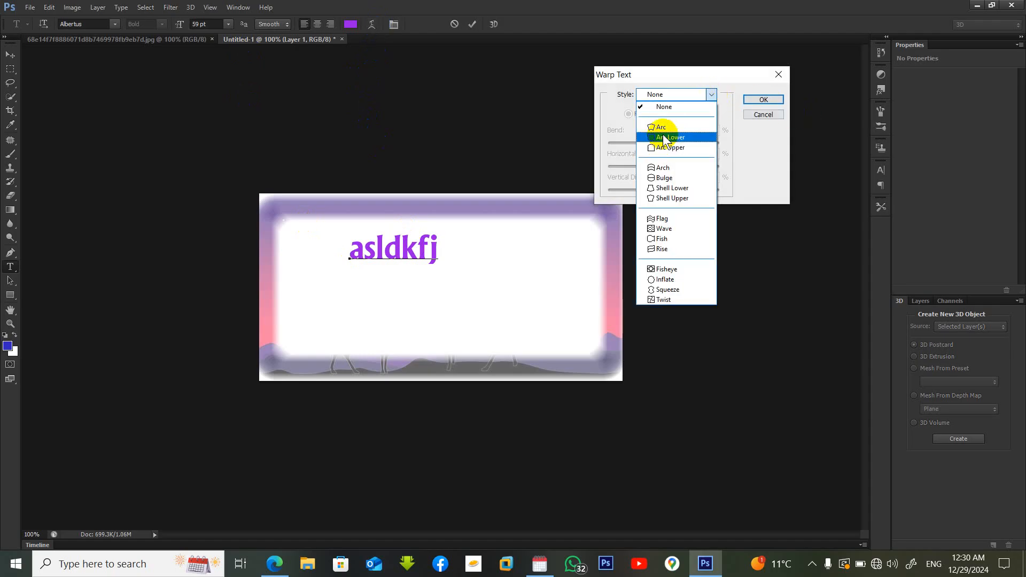
{"action": "left_click", "coordinate": [664, 219]}
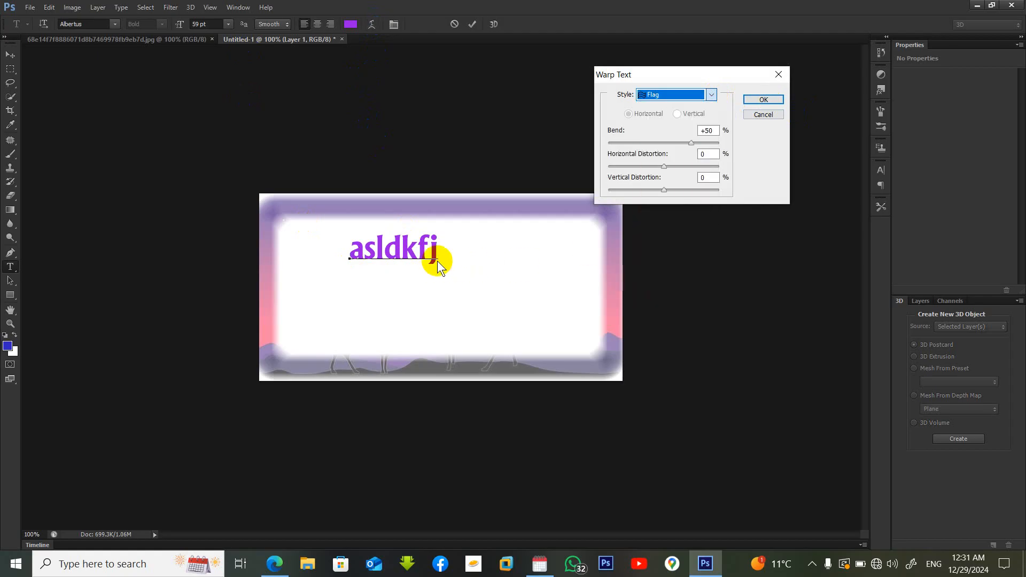
{"action": "left_click_drag", "start_coordinate": [677, 143], "coordinate": [631, 147]}
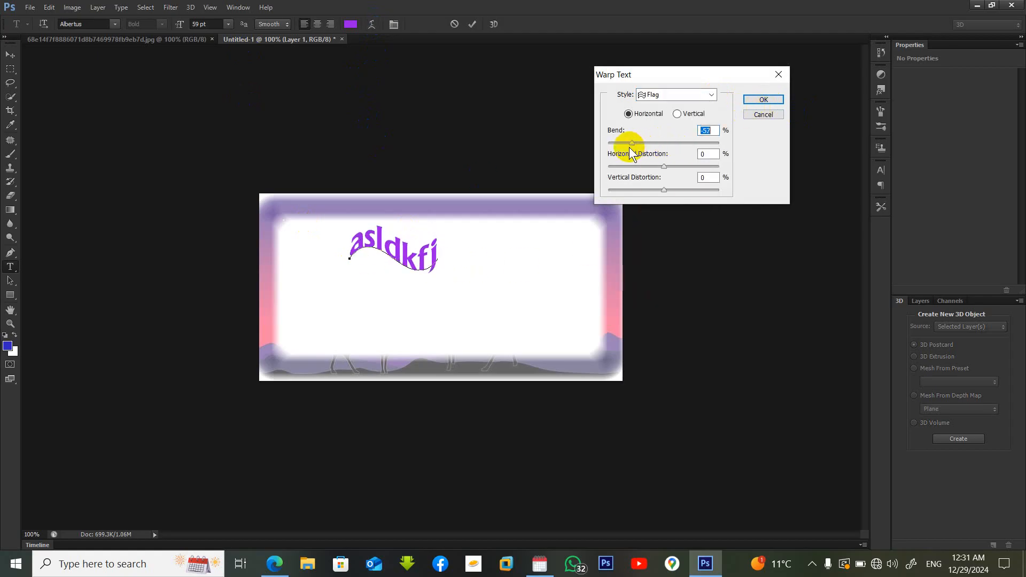
{"action": "left_click", "coordinate": [680, 113]}
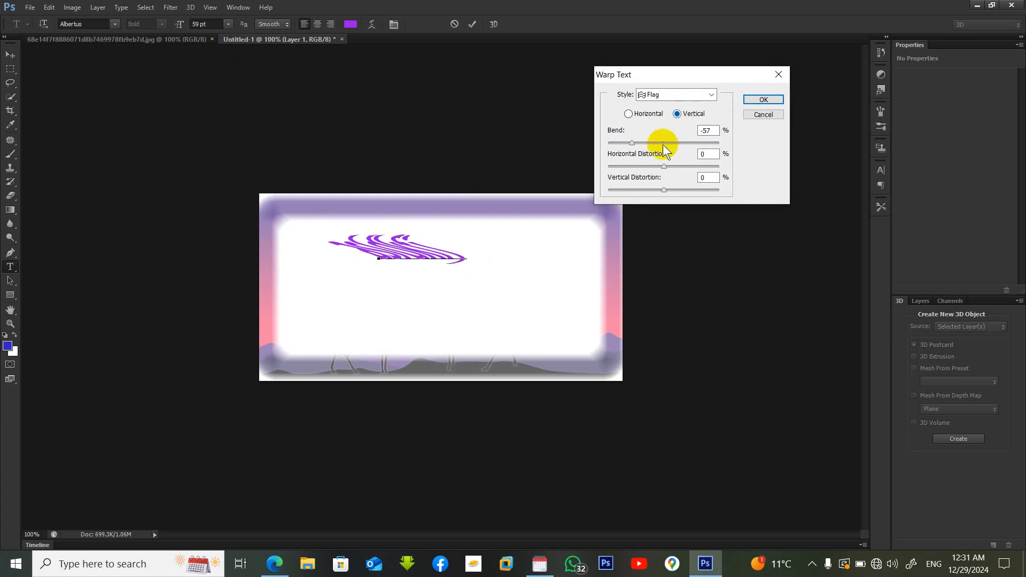
{"action": "left_click_drag", "start_coordinate": [662, 144], "coordinate": [675, 141]}
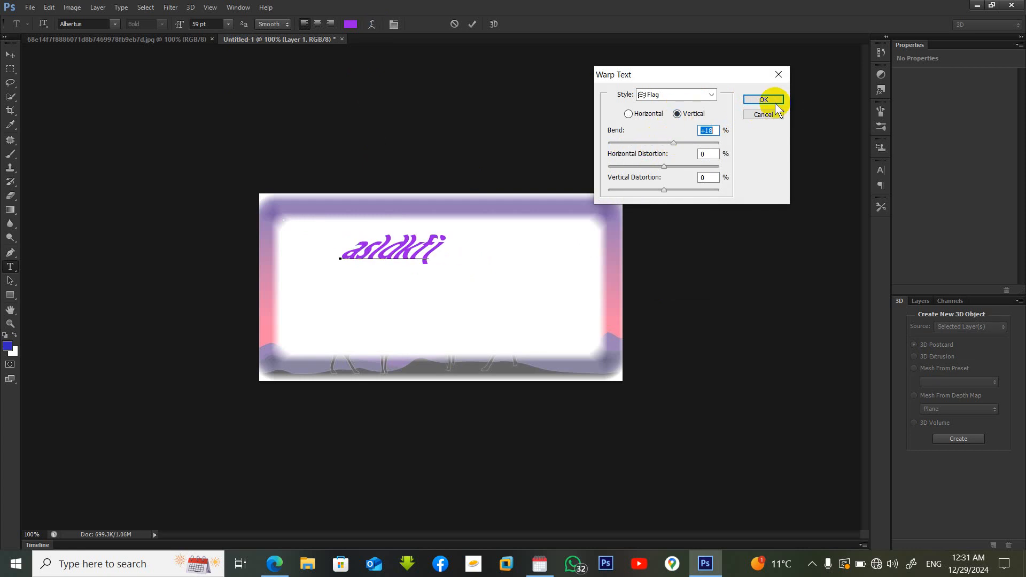
{"action": "left_click", "coordinate": [762, 117]}
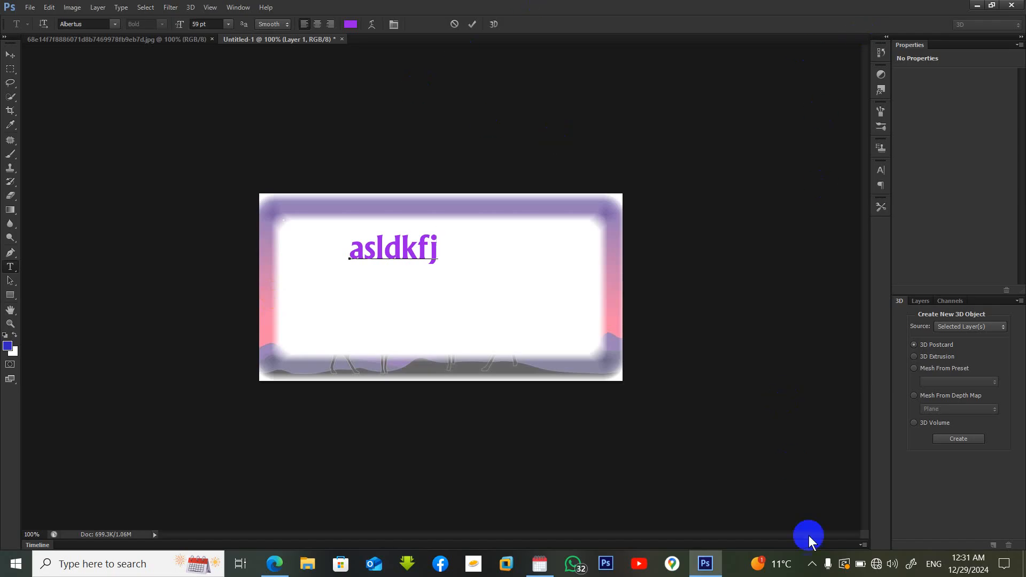
{"action": "left_click", "coordinate": [810, 565]}
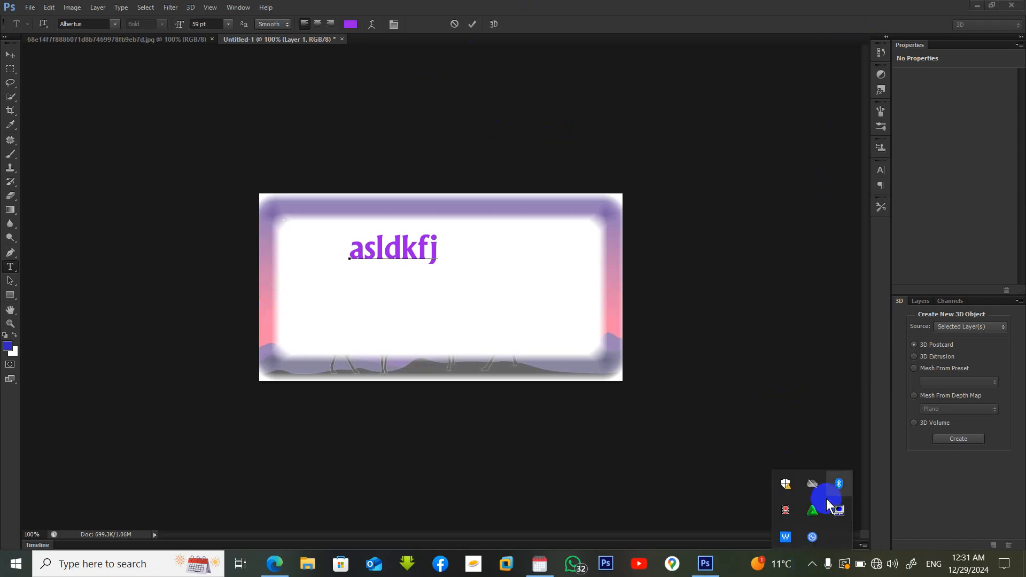